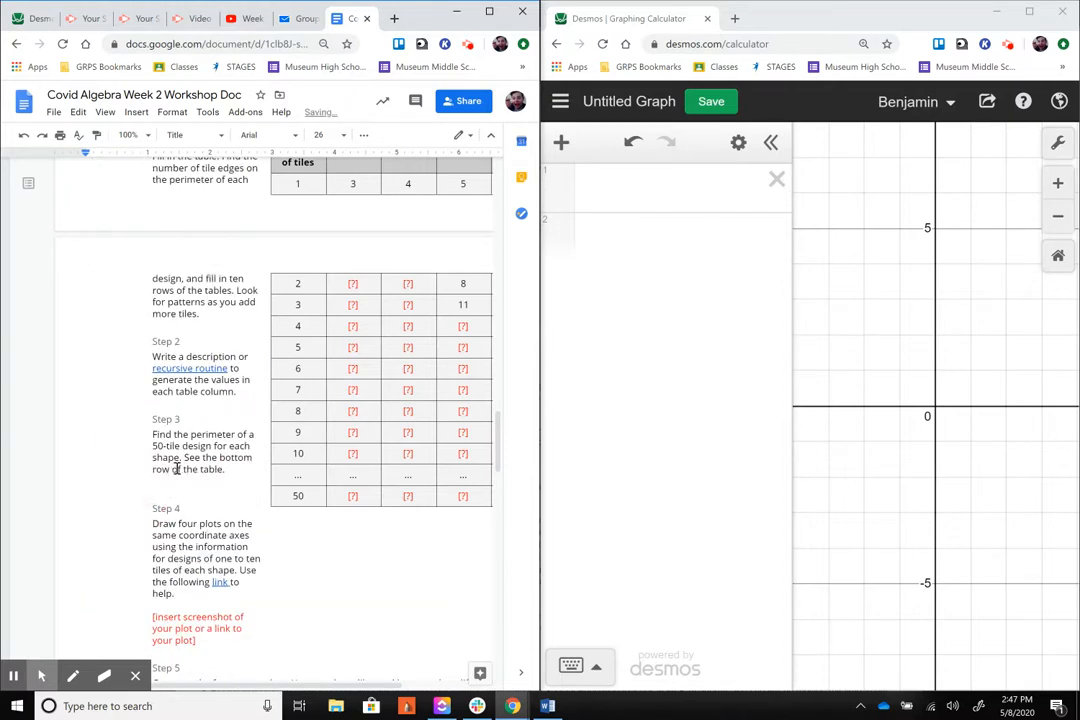
- Read the Step 4 plotting instructions and the tile perimeter table of the Linear Function investigation in the workshop document
{"action": "scroll", "coordinate": [222, 424], "scroll_direction": "up", "scroll_amount": 20}
{"action": "scroll", "coordinate": [229, 434], "scroll_direction": "down", "scroll_amount": 5}
{"action": "scroll", "coordinate": [229, 441], "scroll_direction": "down", "scroll_amount": 9}
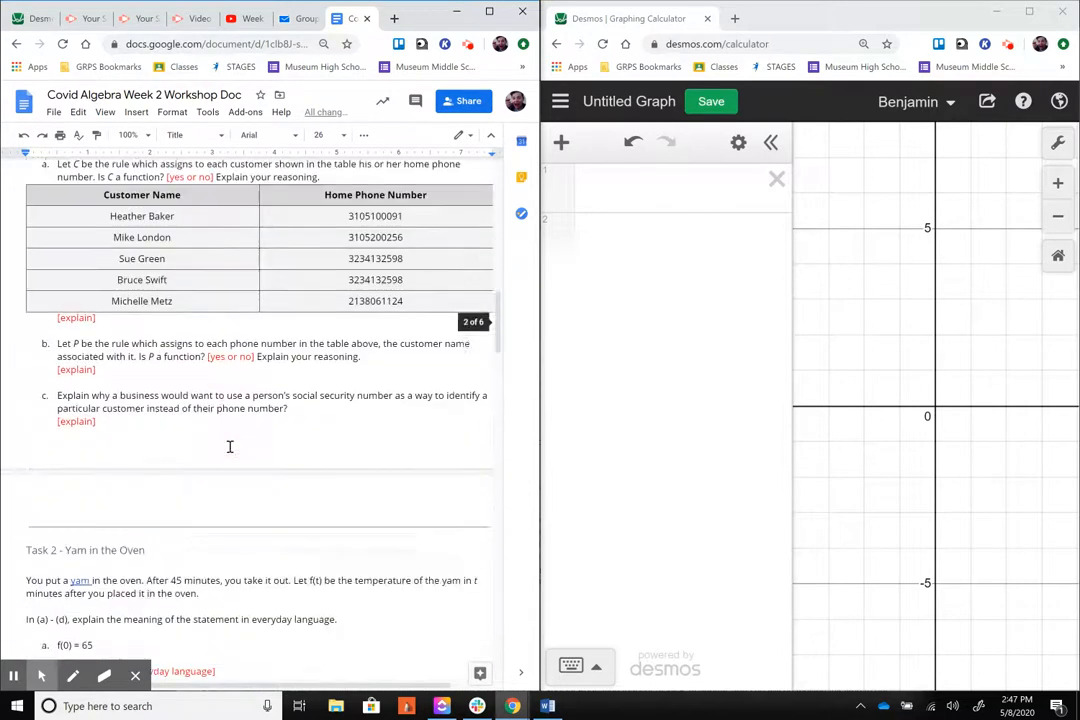
{"action": "scroll", "coordinate": [229, 450], "scroll_direction": "down", "scroll_amount": 9}
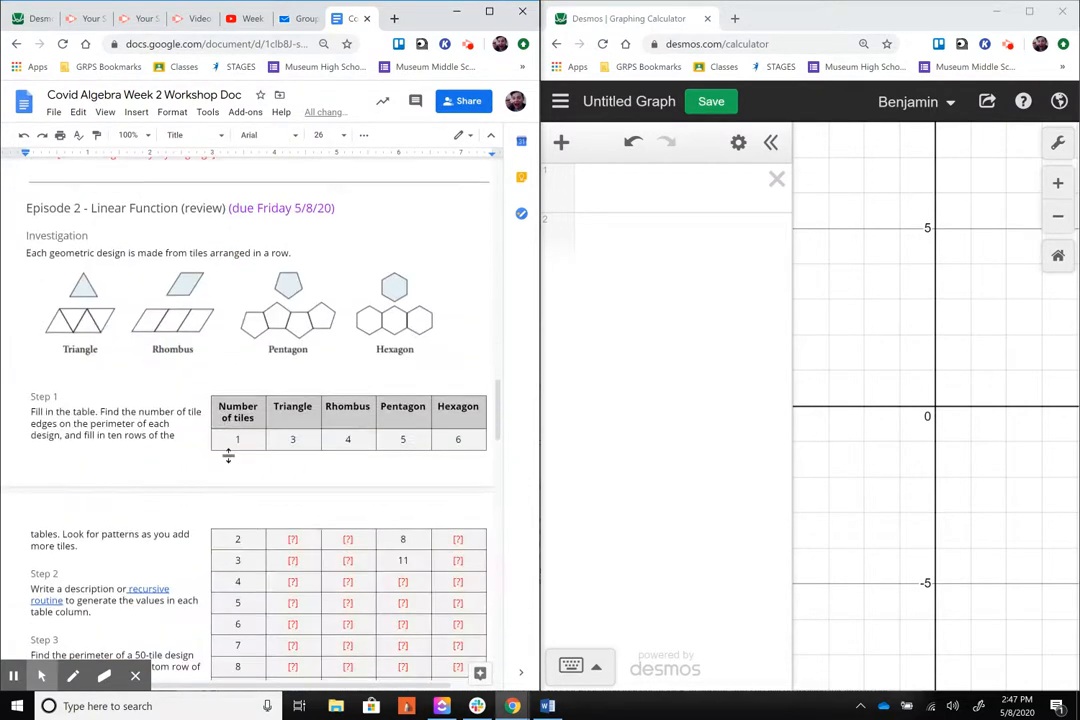
{"action": "triple_click", "coordinate": [104, 410]}
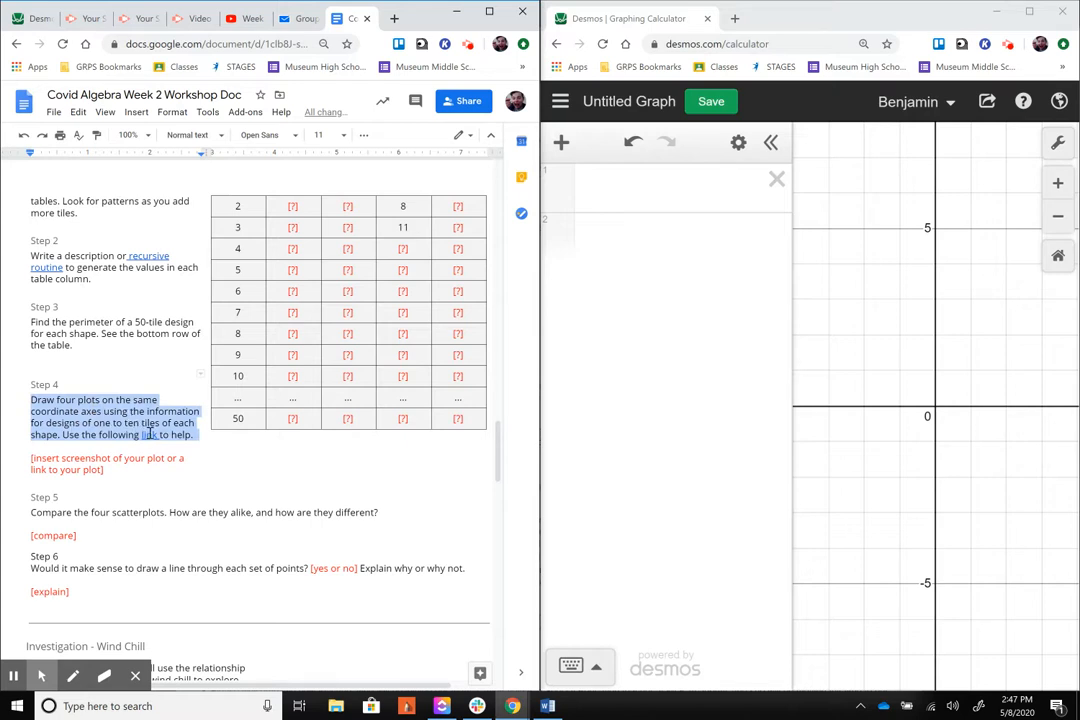
{"action": "left_click", "coordinate": [95, 423]}
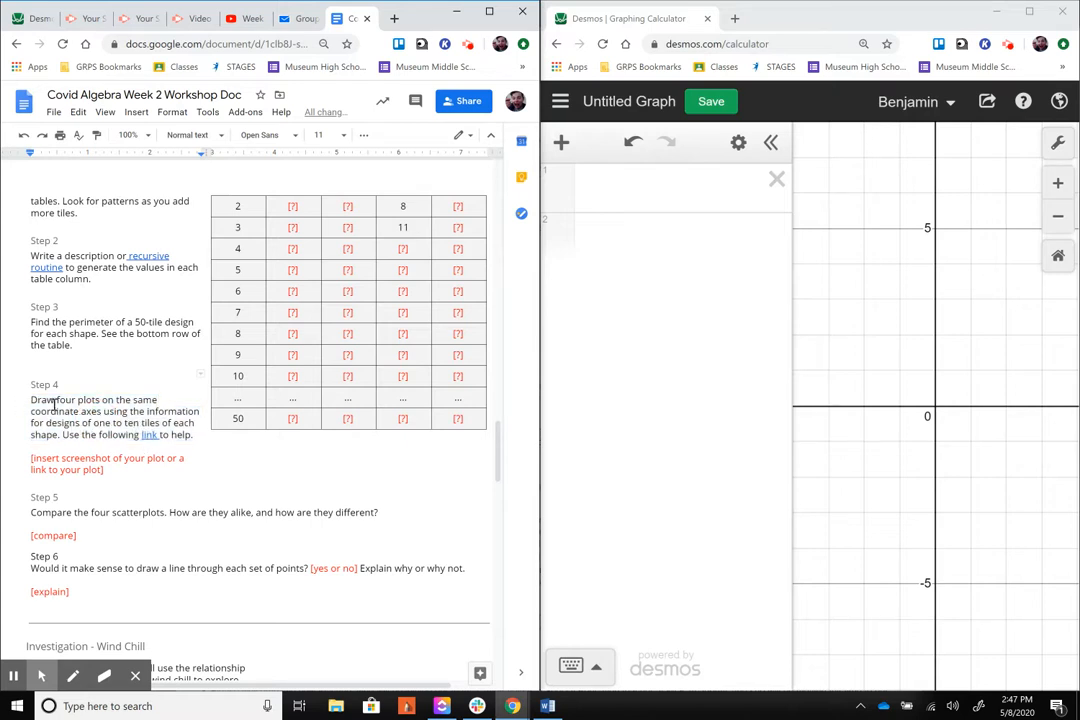
{"action": "scroll", "coordinate": [280, 330], "scroll_direction": "up", "scroll_amount": 1}
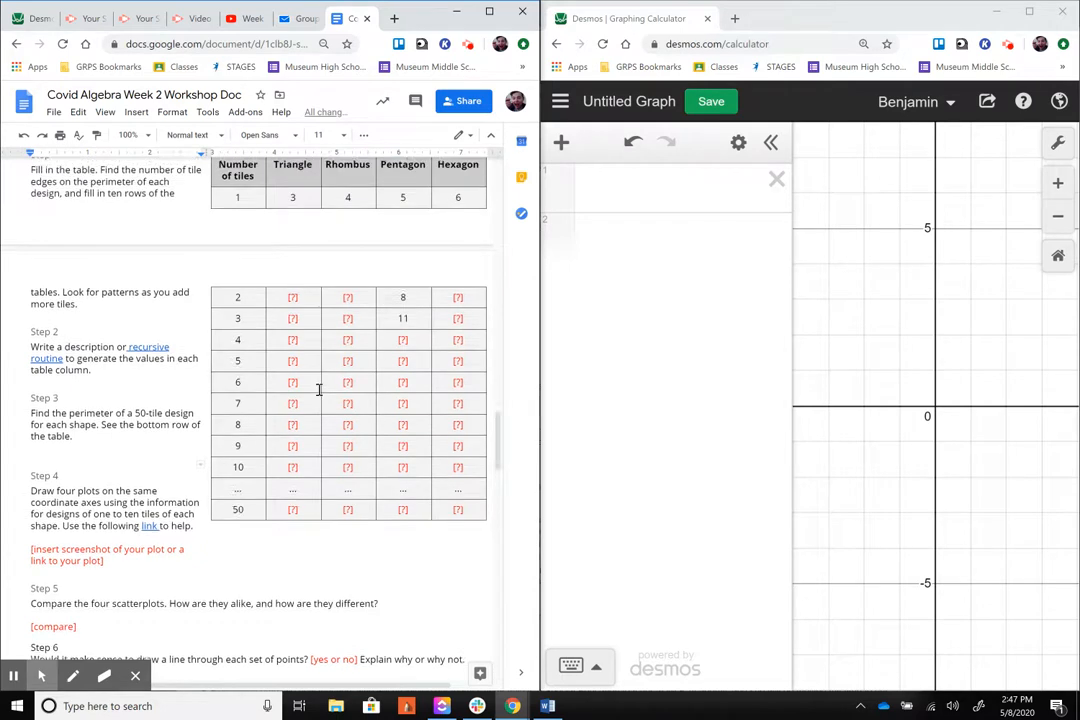
{"action": "scroll", "coordinate": [319, 390], "scroll_direction": "up", "scroll_amount": 1}
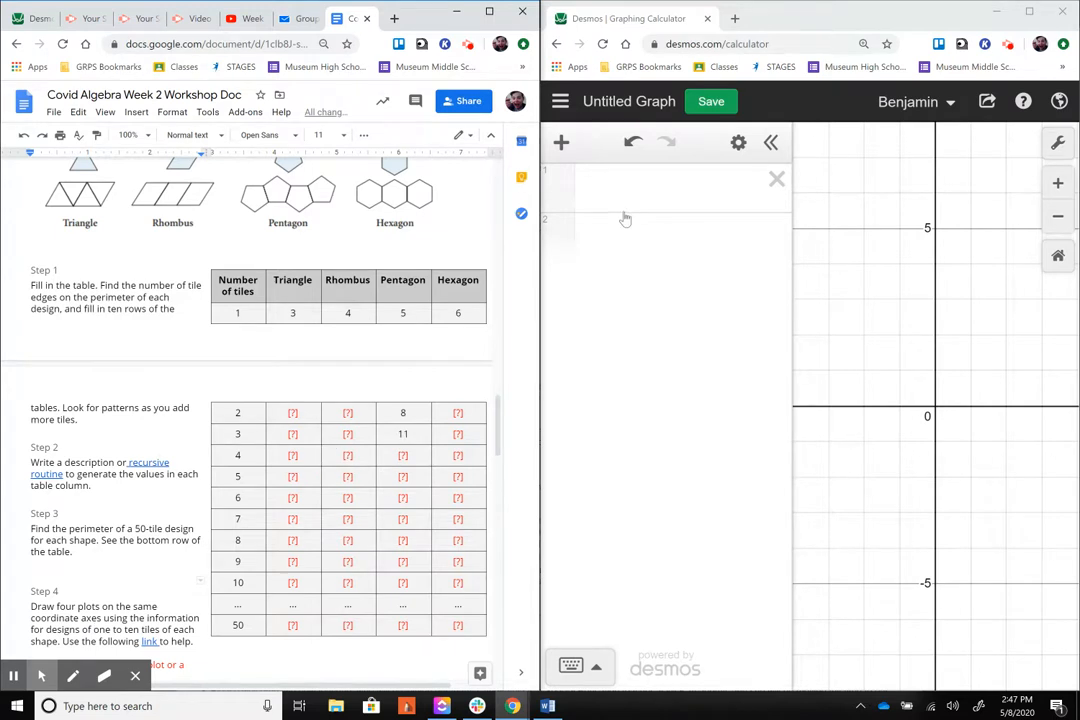
- Go to desmos.com and start a new blank graph in the graphing calculator
{"action": "left_click", "coordinate": [640, 184]}
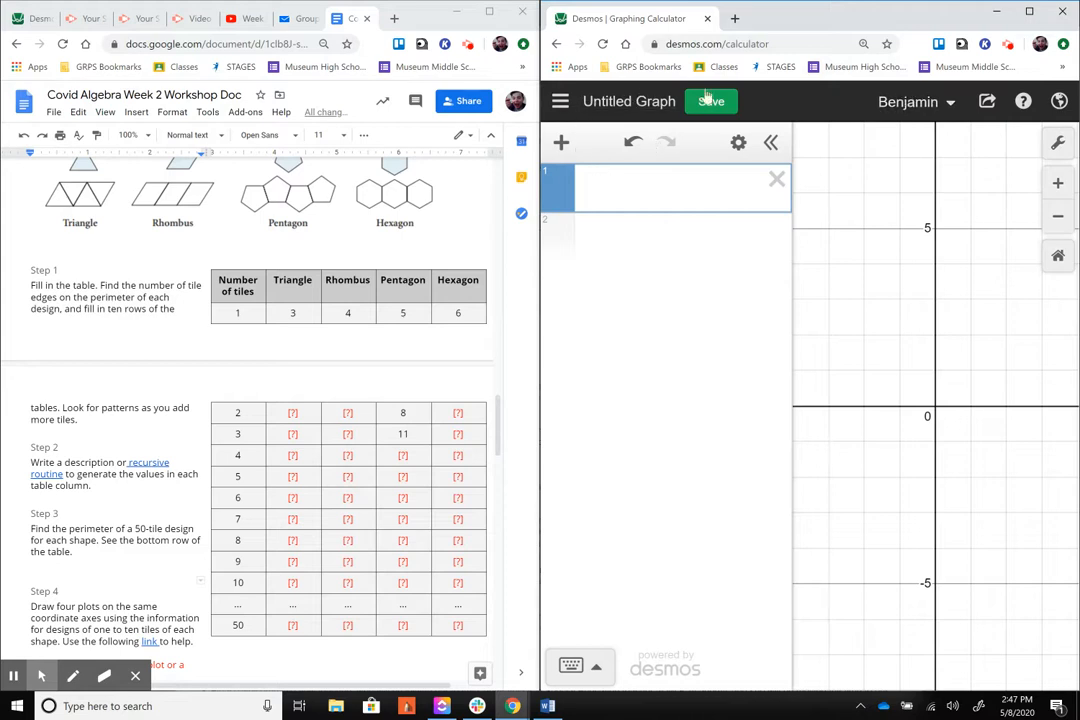
{"action": "left_click", "coordinate": [769, 45]}
{"action": "type", "text": "desmos.com"}
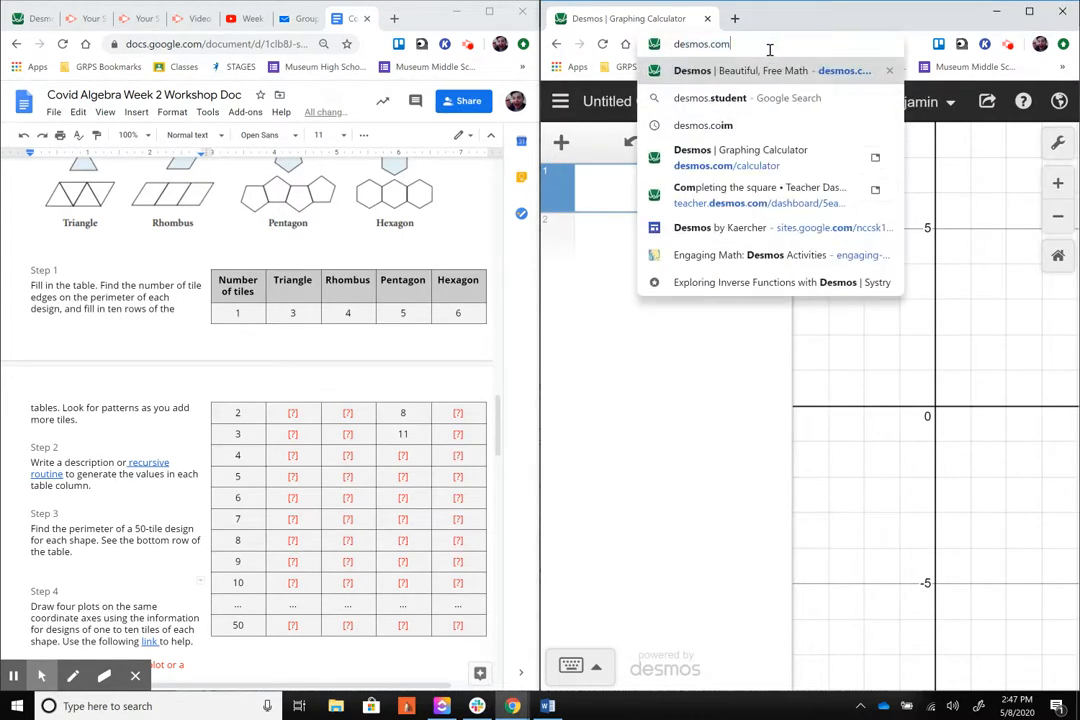
{"action": "key", "text": "Return"}
{"action": "left_click", "coordinate": [879, 125]}
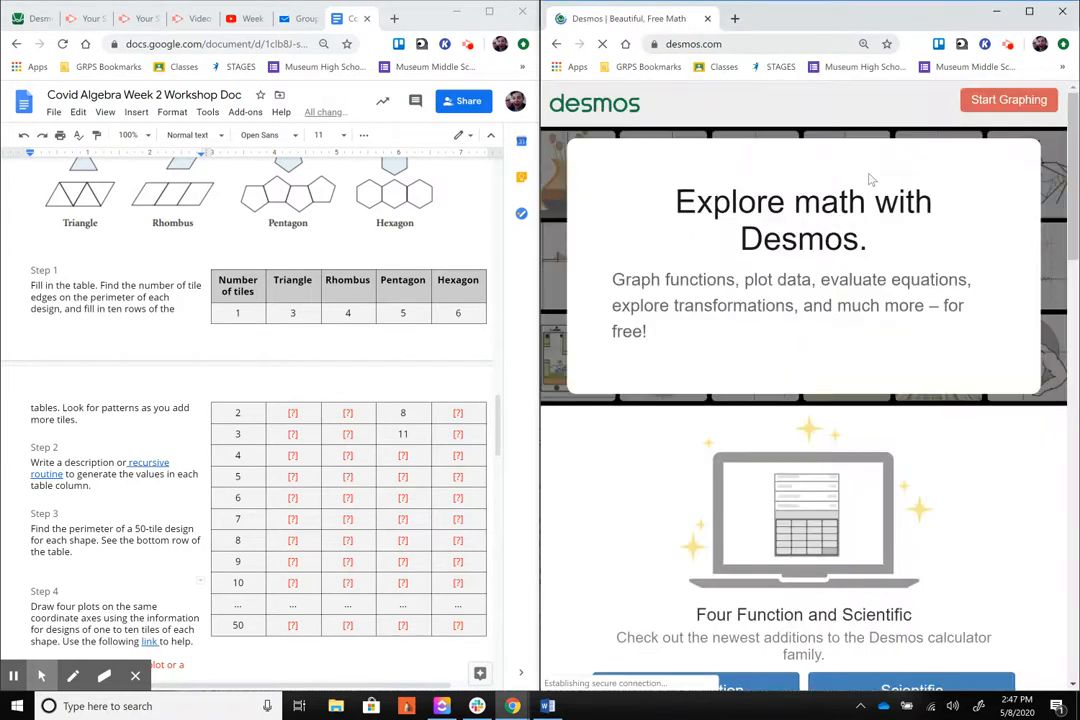
{"action": "left_click", "coordinate": [977, 110]}
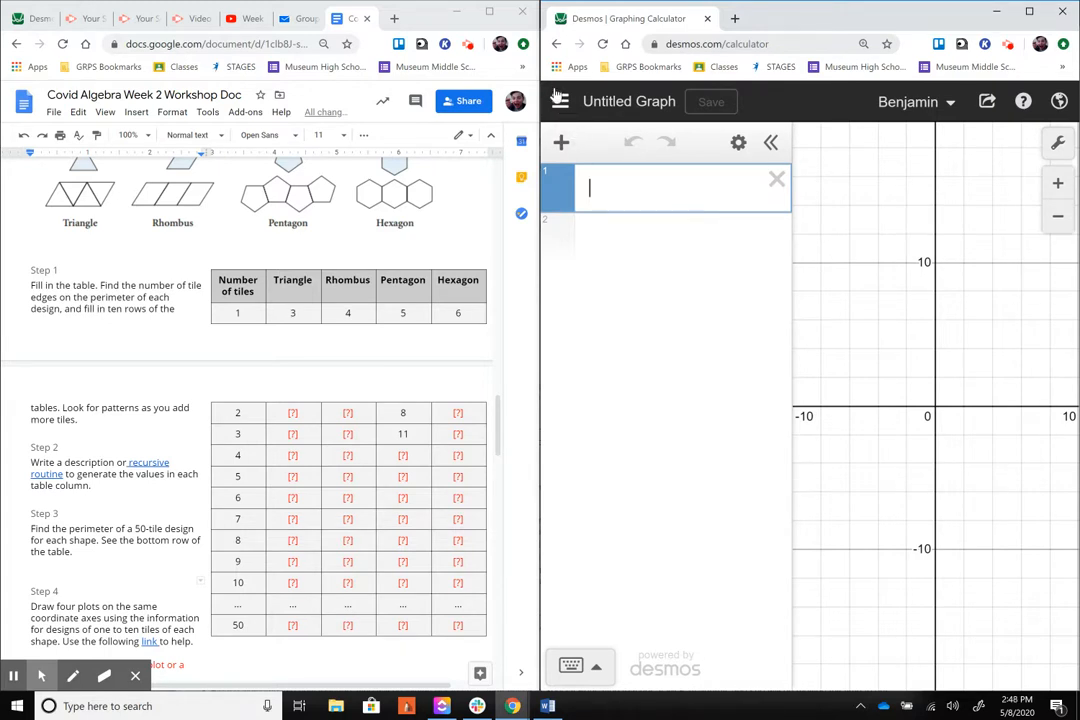
- Add a table to the blank graph and widen the expression list to make room for more columns
{"action": "left_click", "coordinate": [561, 145]}
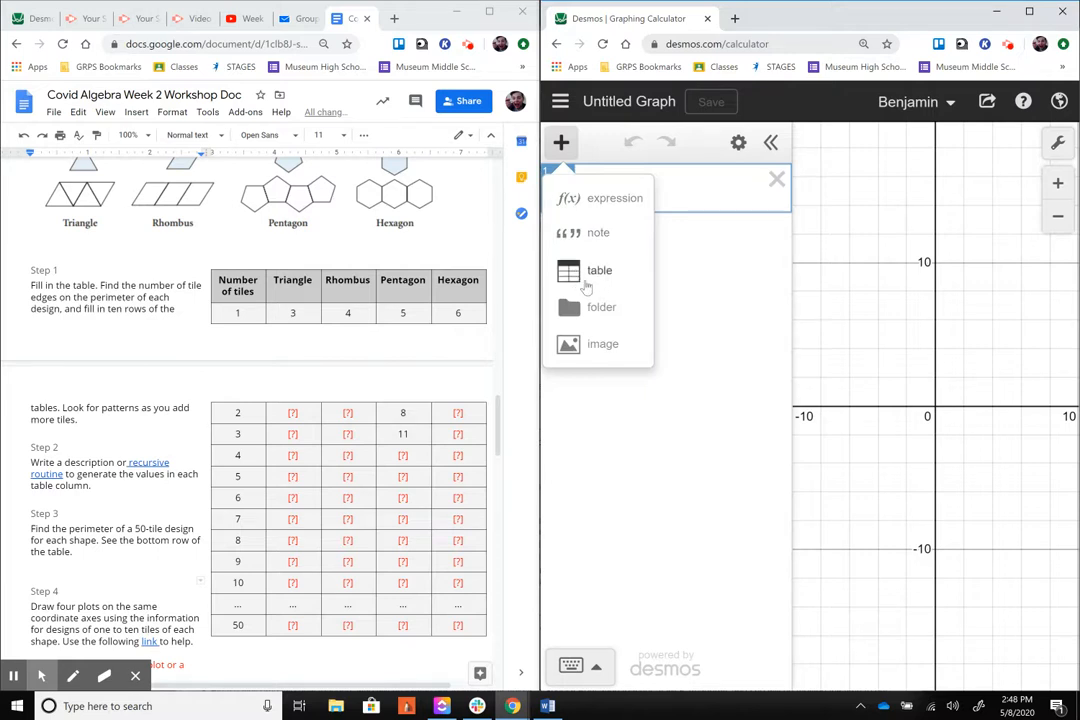
{"action": "left_click", "coordinate": [599, 271]}
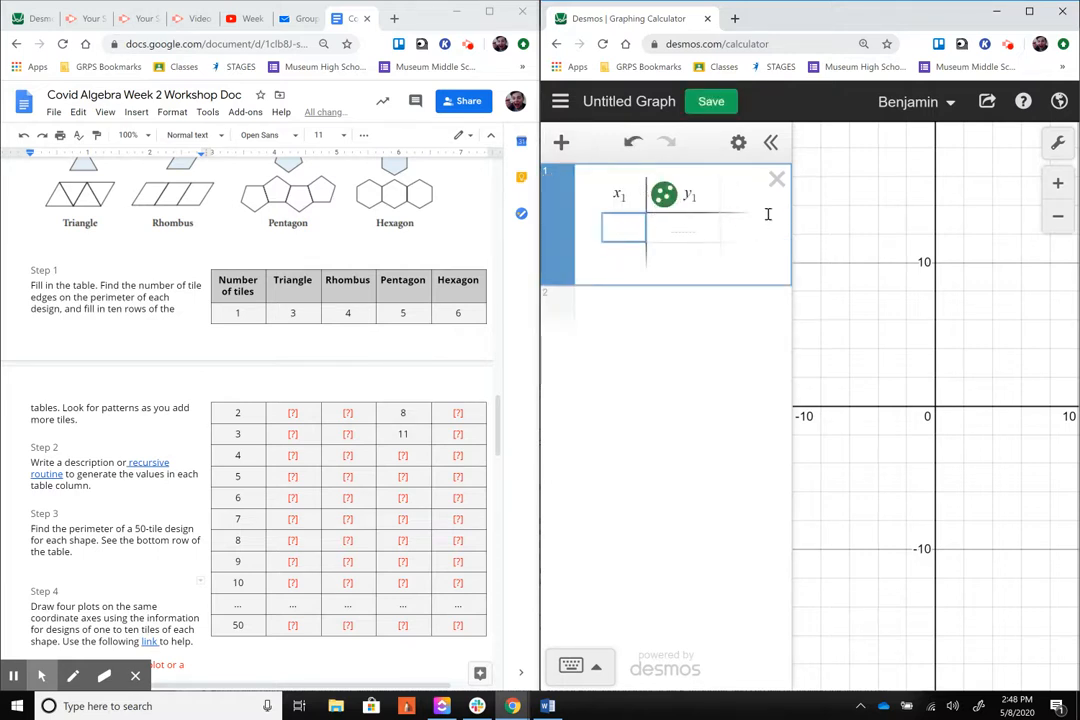
{"action": "left_click_drag", "start_coordinate": [797, 220], "coordinate": [900, 222]}
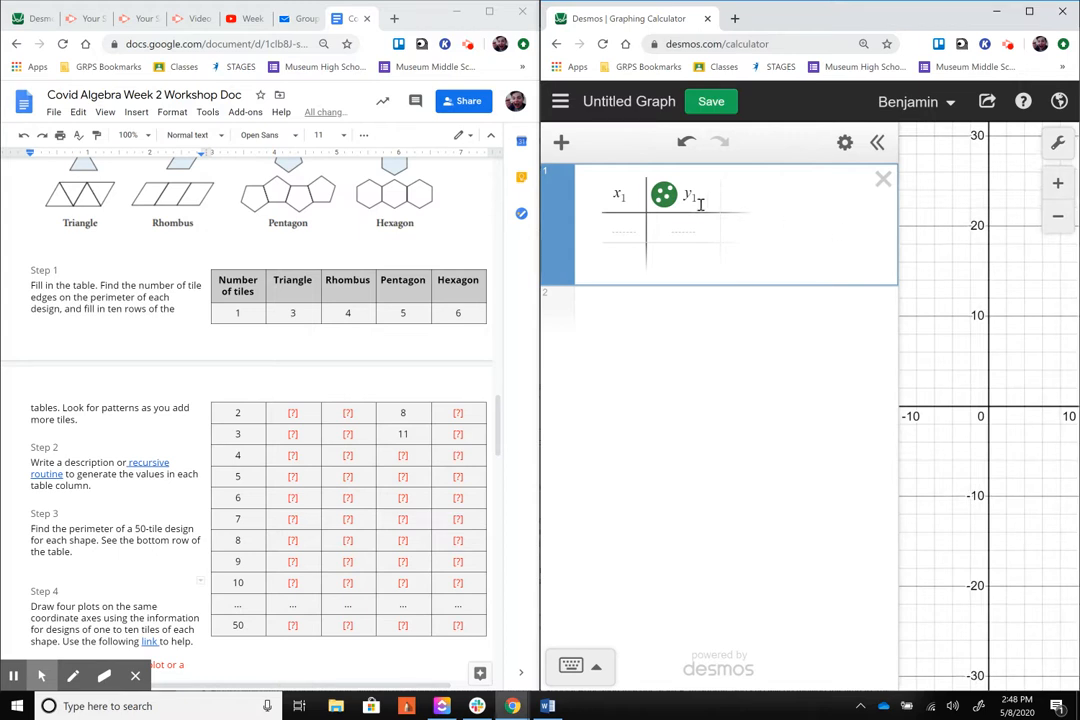
- Name the table columns n1, t1, r1, p1 and h1, adding the extra columns needed for the four shapes
{"action": "left_click", "coordinate": [618, 195]}
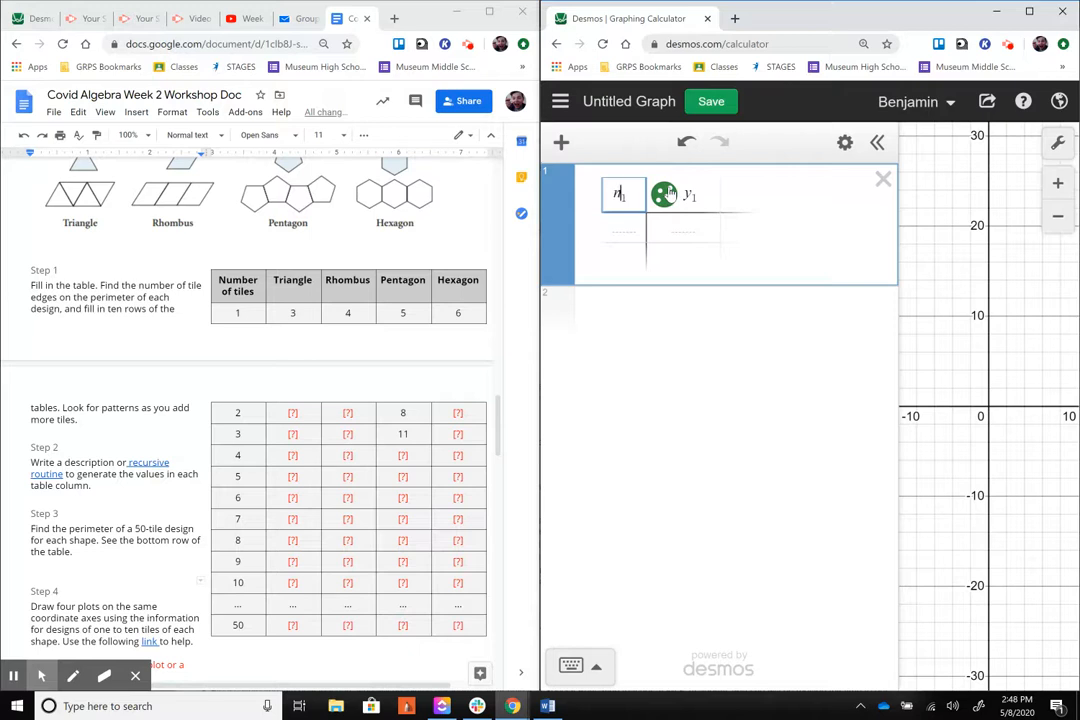
{"action": "key", "text": "Tab"}
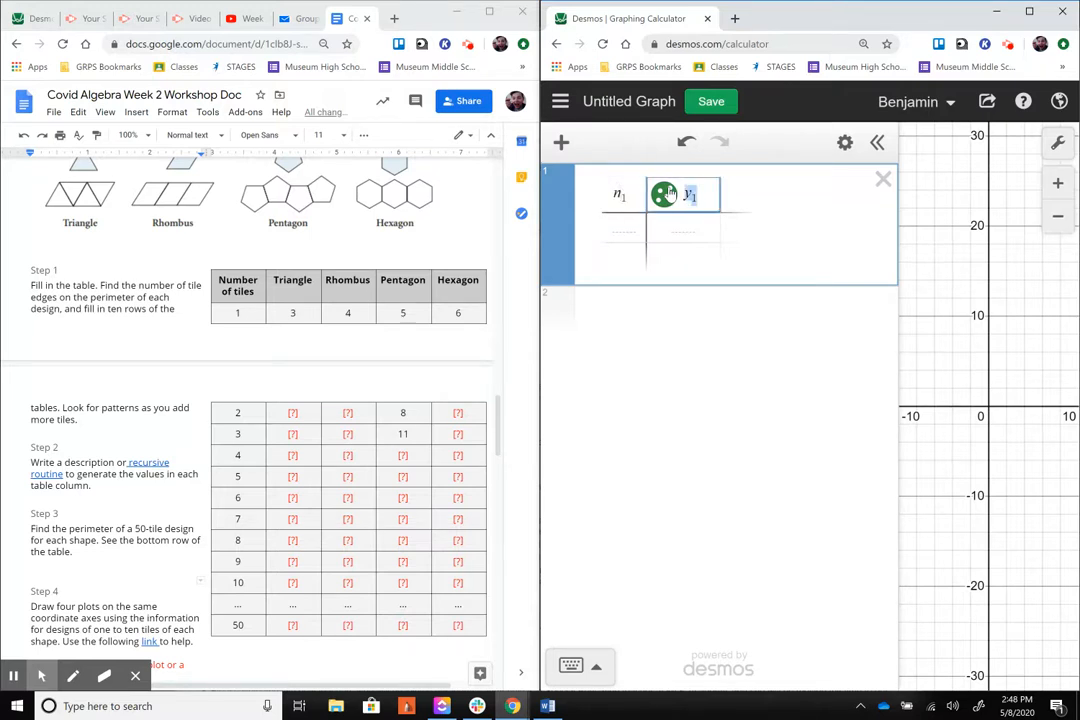
{"action": "type", "text": "t1"}
{"action": "key", "text": "Tab"}
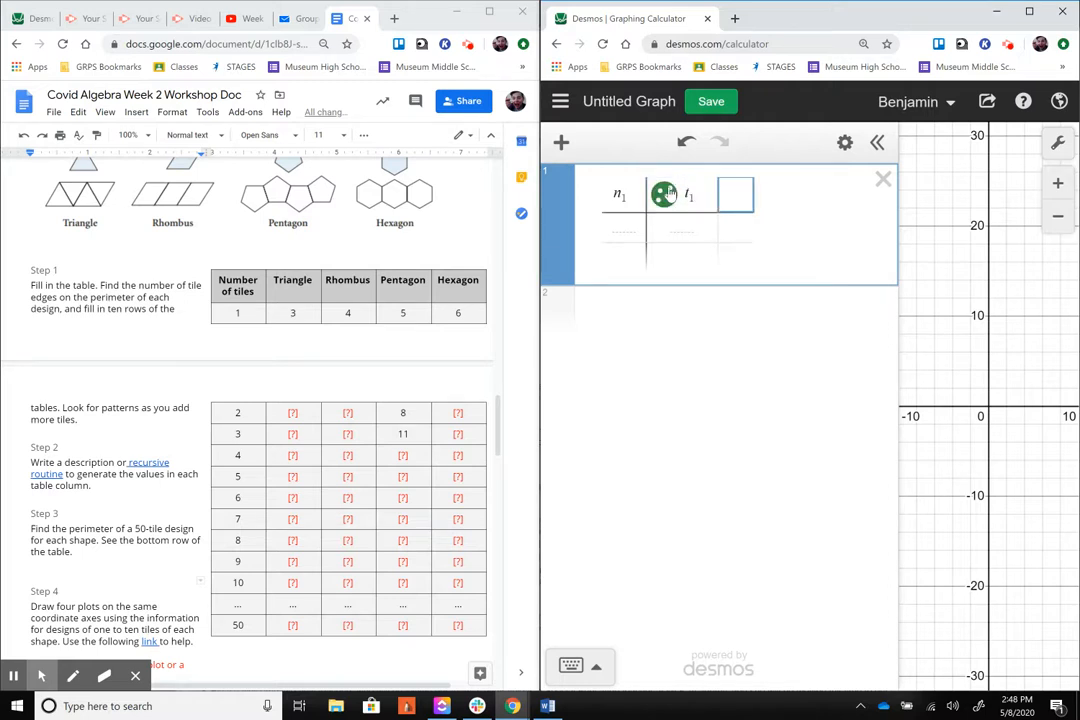
{"action": "type", "text": "r_"}
{"action": "type", "text": "1"}
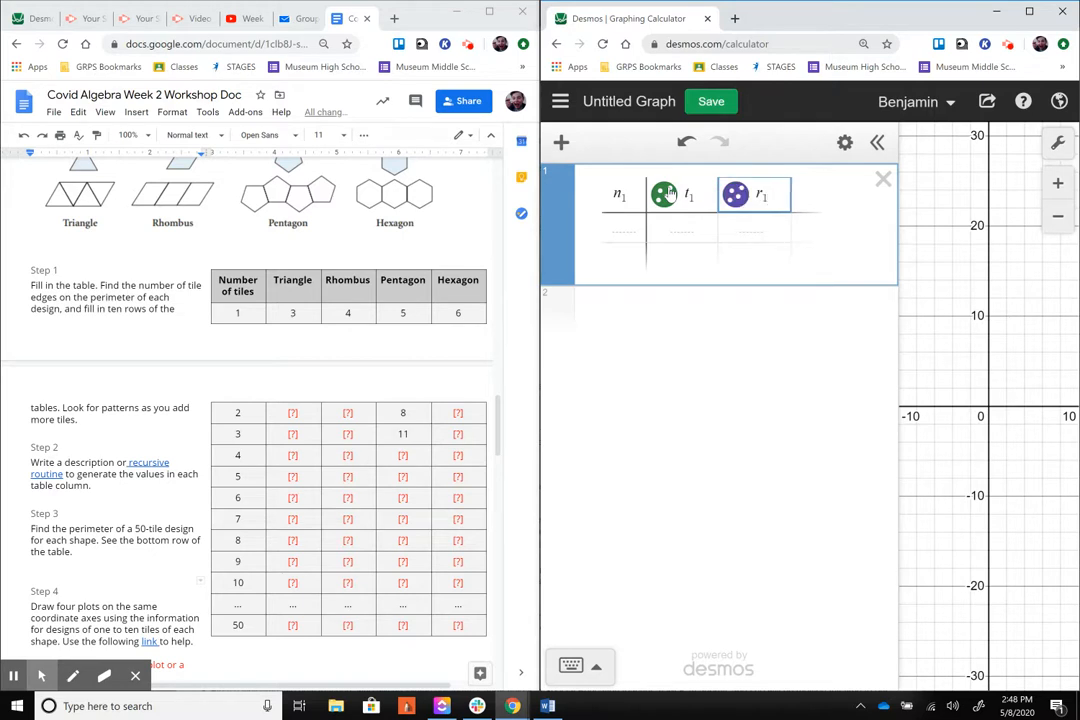
{"action": "key", "text": "Tab"}
{"action": "type", "text": "p1"}
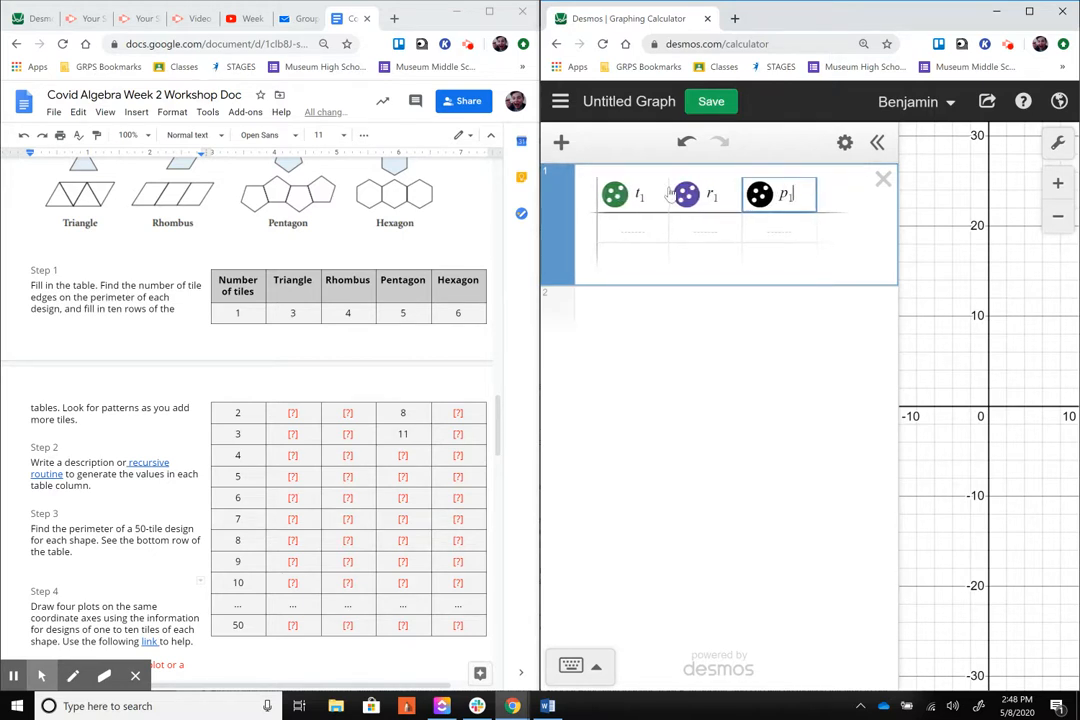
{"action": "key", "text": "Tab"}
{"action": "type", "text": "h1"}
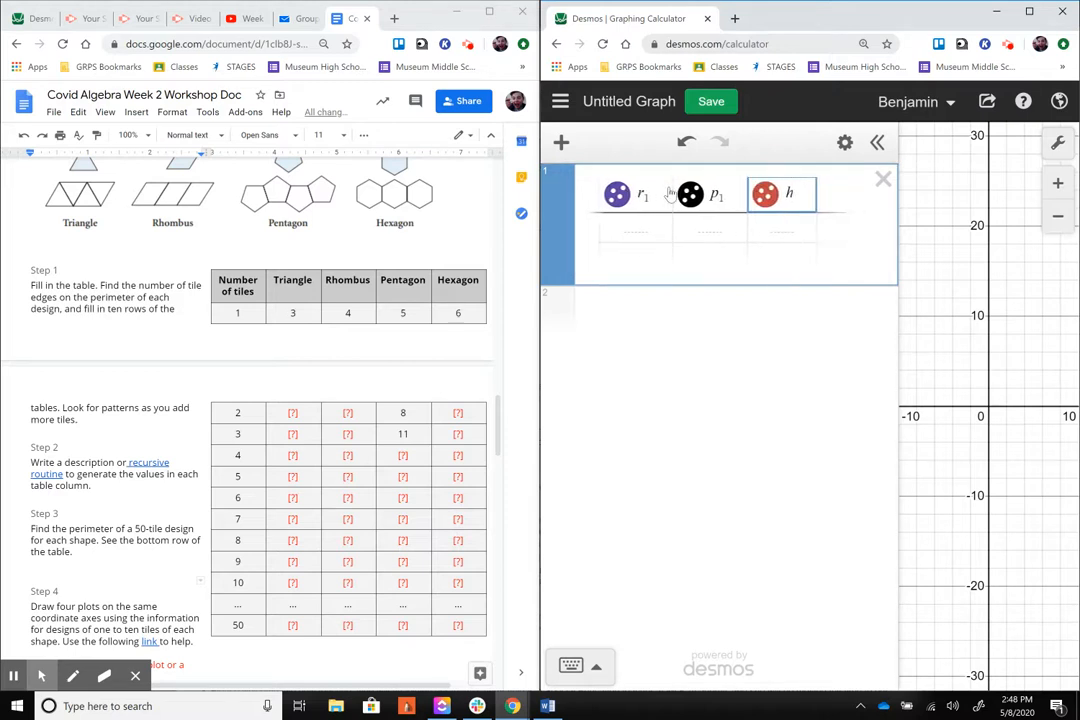
- Fill the n1 column with the tile counts 1 through 10, followed by 50
{"action": "key", "text": "Down"}
{"action": "key", "text": "Left"}
{"action": "key", "text": "Left"}
{"action": "key", "text": "Left"}
{"action": "key", "text": "Right"}
{"action": "key", "text": "Right"}
{"action": "key", "text": "Right"}
{"action": "key", "text": "Left"}
{"action": "key", "text": "Left"}
{"action": "key", "text": "Left"}
{"action": "key", "text": "Left"}
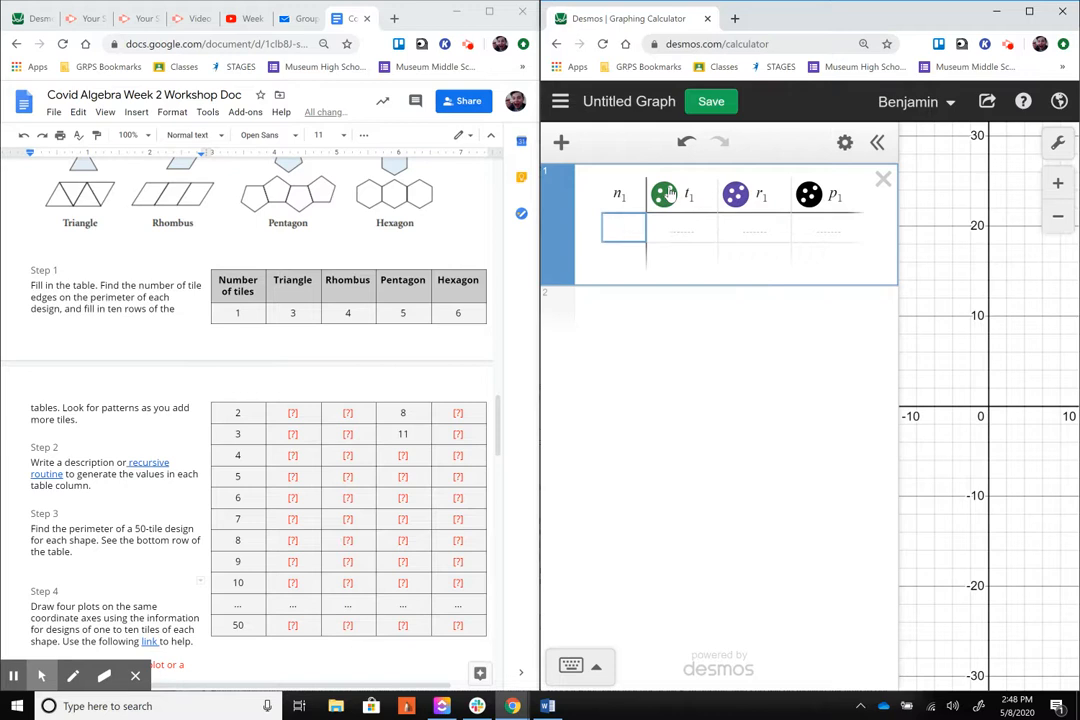
{"action": "type", "text": "1"}
{"action": "key", "text": "Return"}
{"action": "type", "text": "2"}
{"action": "key", "text": "Return"}
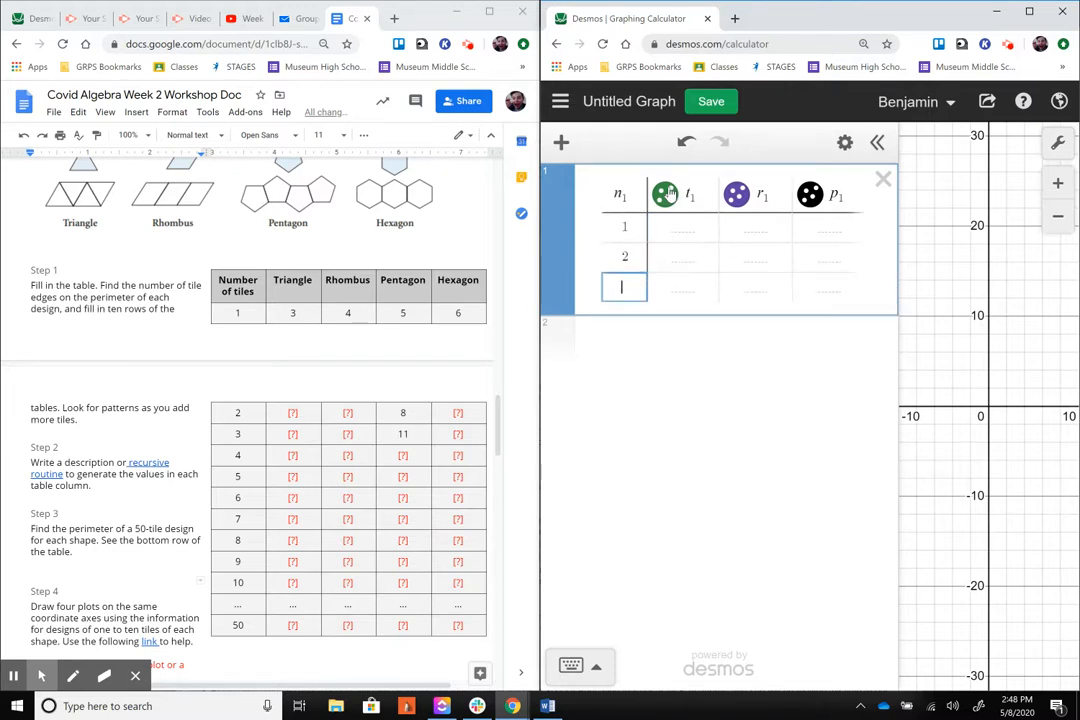
{"action": "type", "text": "3"}
{"action": "key", "text": "Return"}
{"action": "type", "text": "4"}
{"action": "key", "text": "Return"}
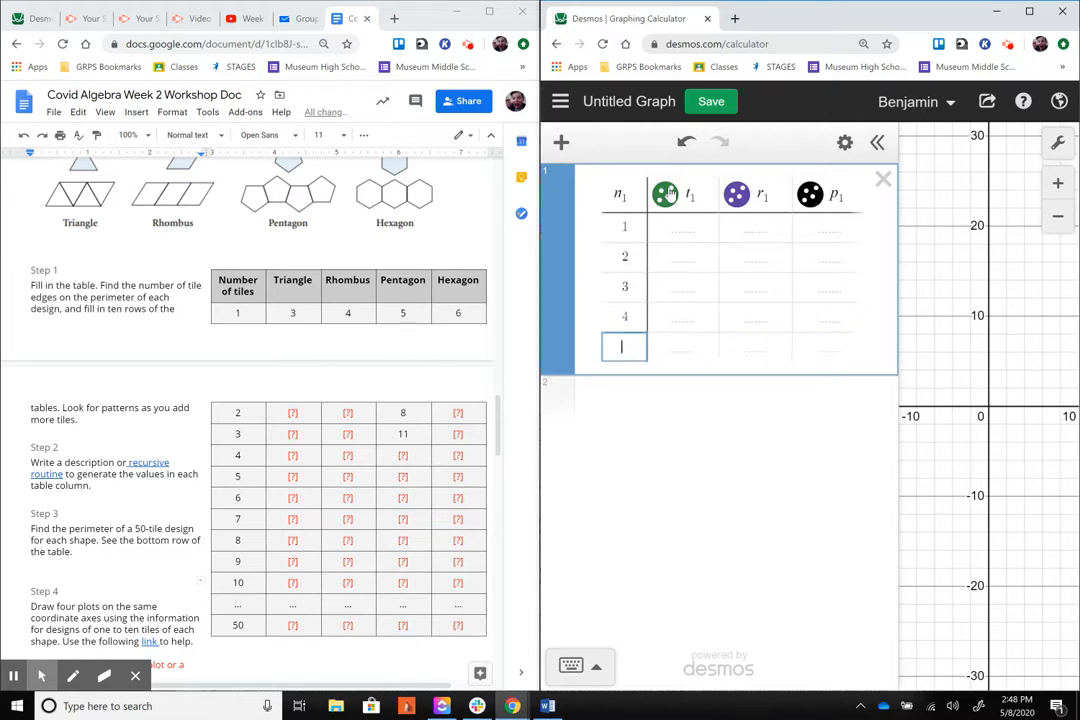
{"action": "type", "text": "5"}
{"action": "key", "text": "Return"}
{"action": "type", "text": "6"}
{"action": "key", "text": "Return"}
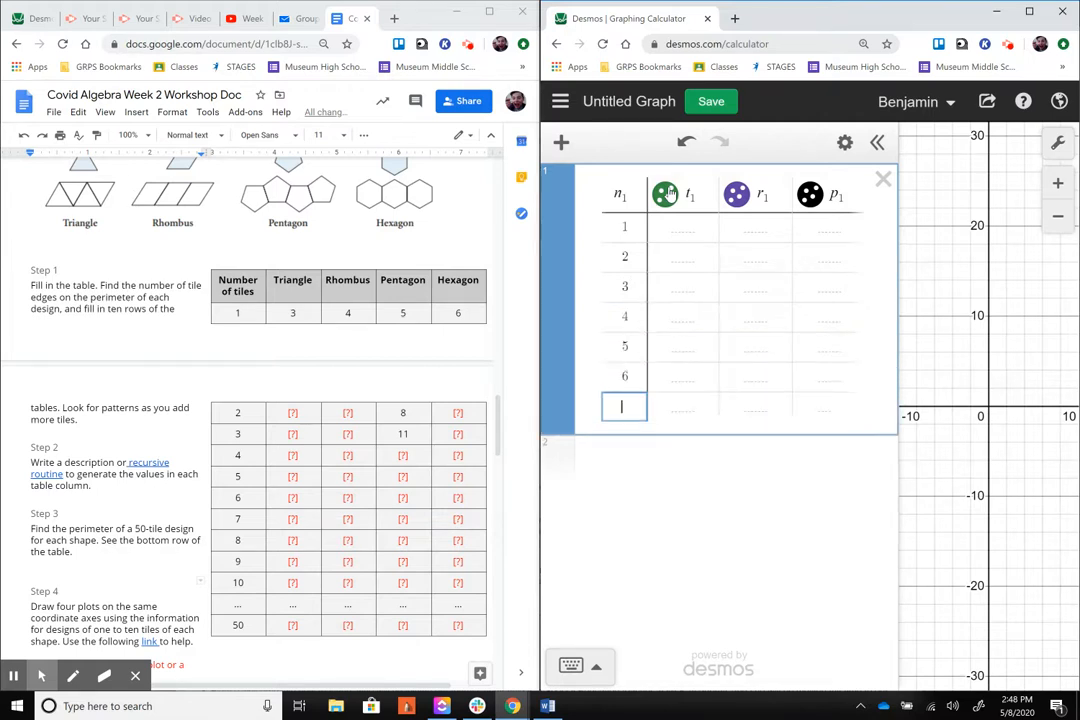
{"action": "type", "text": "7"}
{"action": "key", "text": "Return"}
{"action": "type", "text": "8"}
{"action": "key", "text": "Return"}
{"action": "type", "text": "9"}
{"action": "key", "text": "Return"}
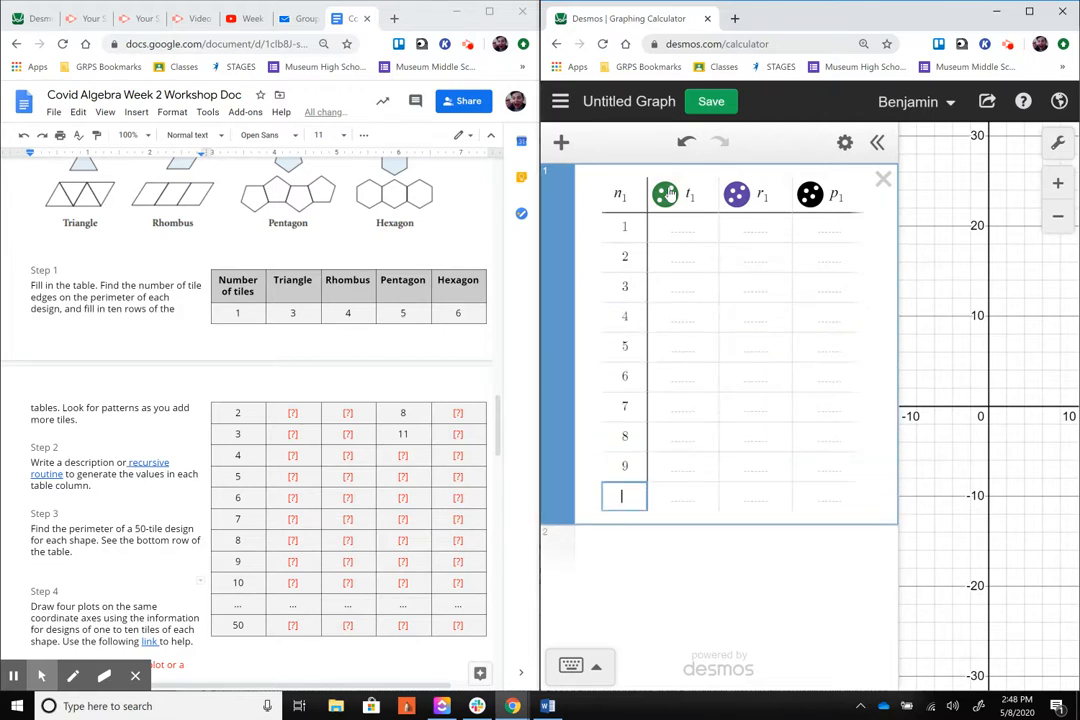
{"action": "type", "text": "10"}
{"action": "key", "text": "Return"}
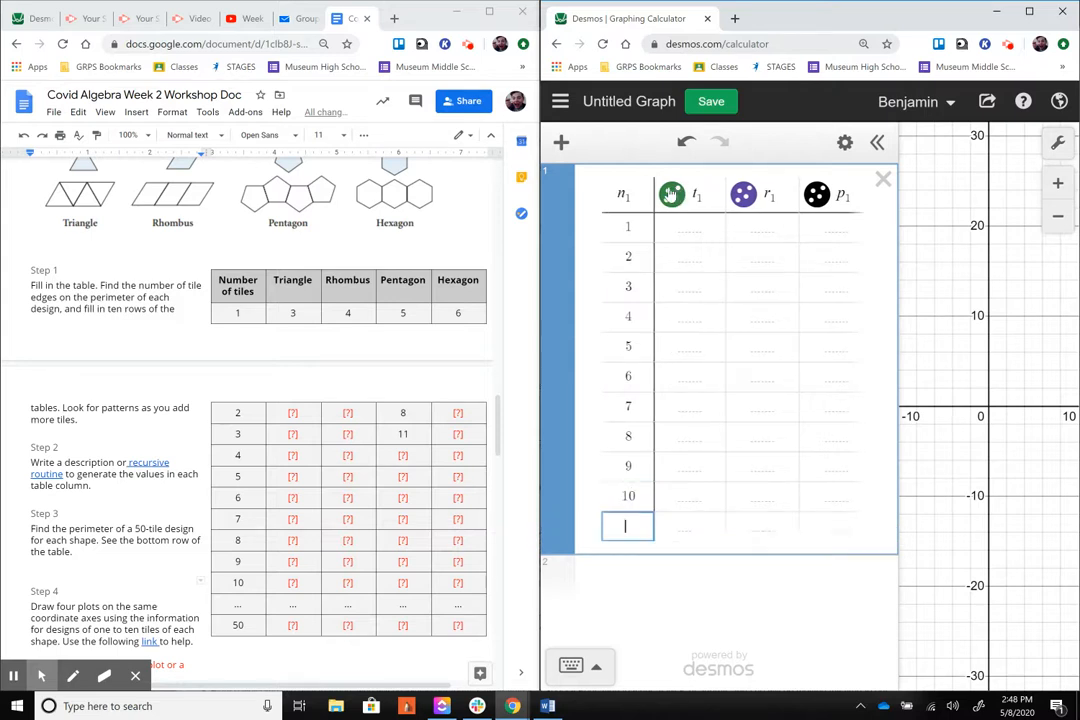
{"action": "key", "text": "Return"}
{"action": "key", "text": "Up"}
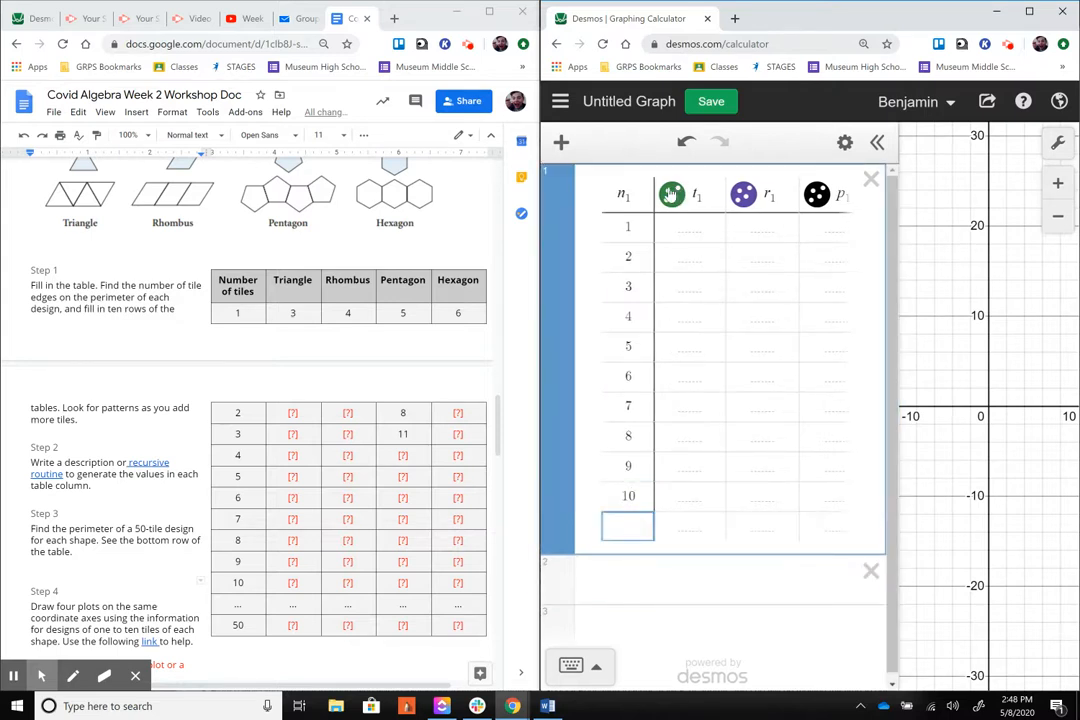
{"action": "type", "text": "50"}
- Fill the one-tile row with perimeters 3 for t1, 4 for r1, 5 for p1 and 6 for h1
{"action": "key", "text": "Right"}
{"action": "key", "text": "Up"}
{"action": "key", "text": "Up"}
{"action": "key", "text": "Up"}
{"action": "key", "text": "Up"}
{"action": "key", "text": "Up"}
{"action": "key", "text": "Up"}
{"action": "key", "text": "Up"}
{"action": "key", "text": "Up"}
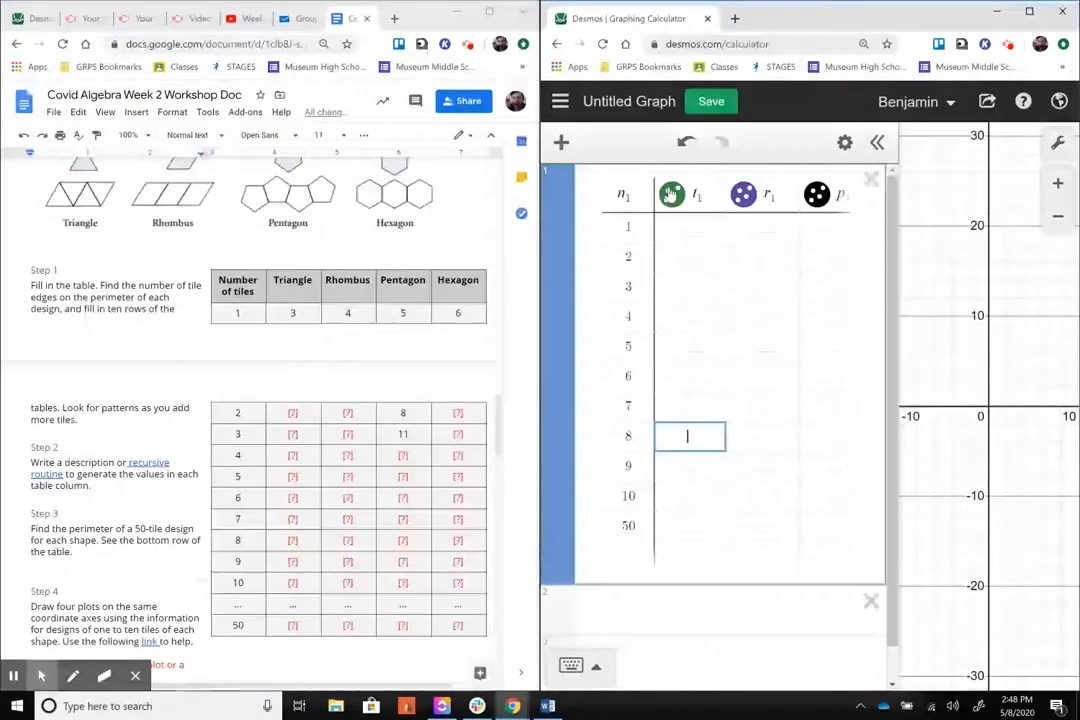
{"action": "key", "text": "Up"}
{"action": "key", "text": "Up"}
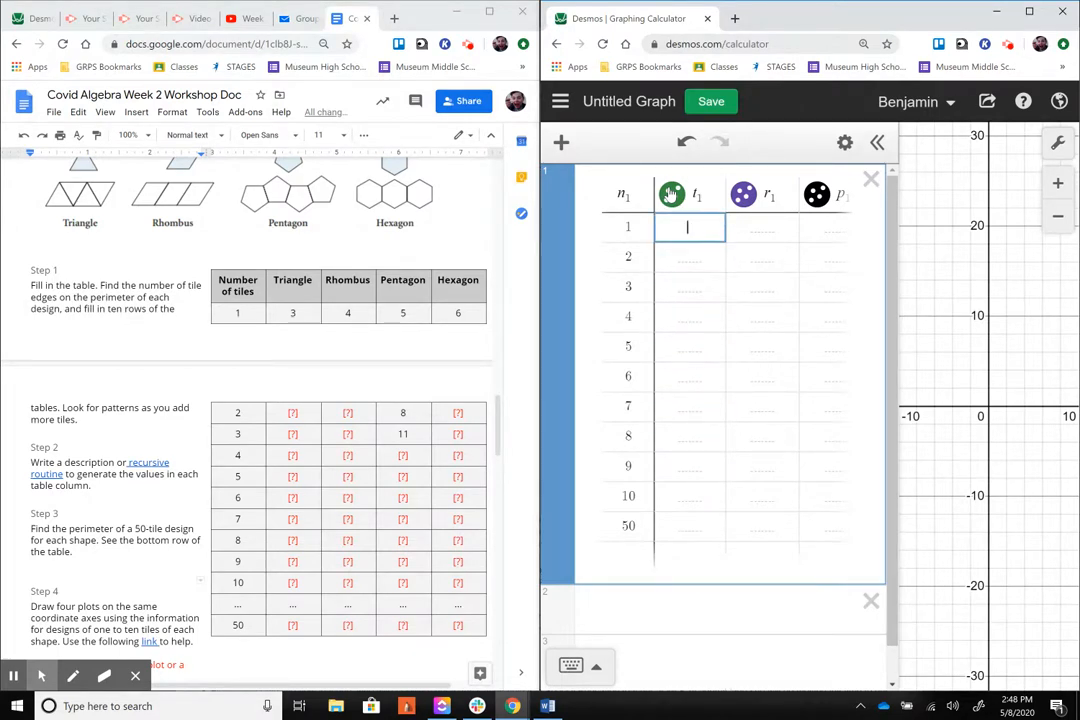
{"action": "type", "text": "3"}
{"action": "left_click", "coordinate": [998, 381]}
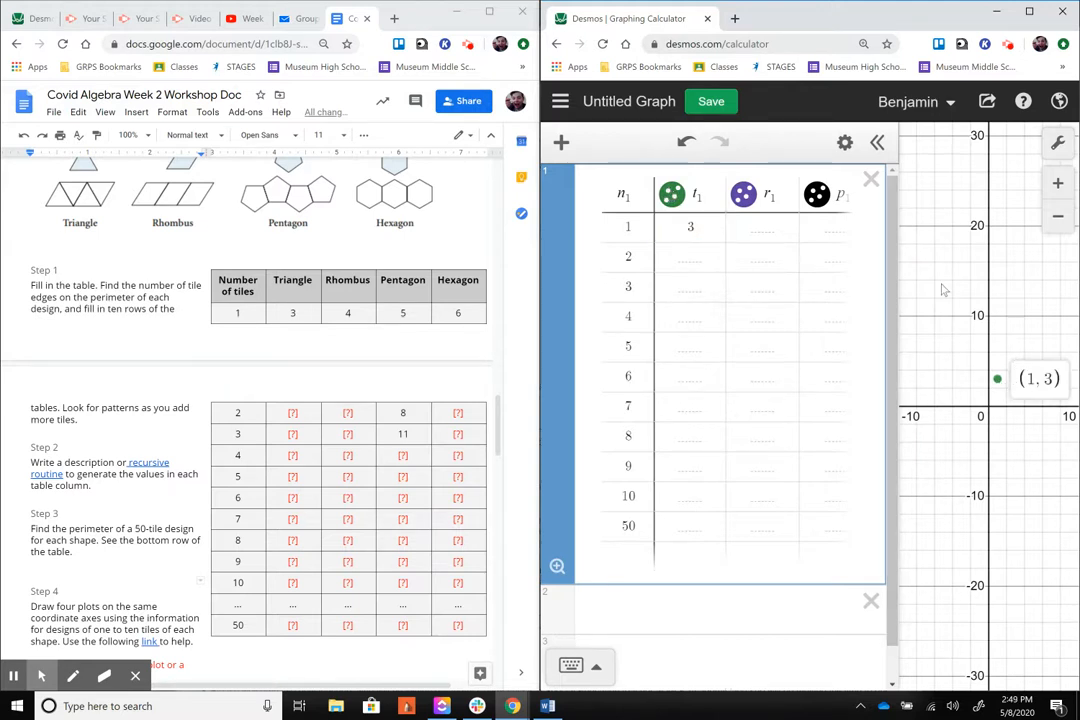
{"action": "left_click", "coordinate": [752, 226]}
{"action": "type", "text": "4"}
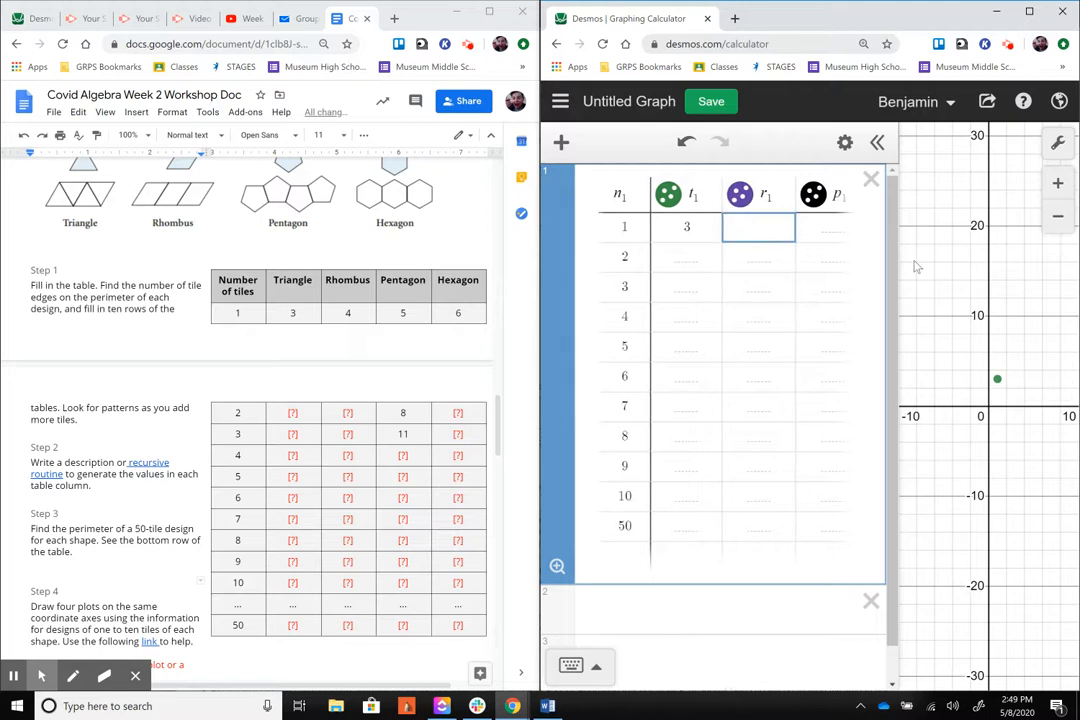
{"action": "key", "text": "Right"}
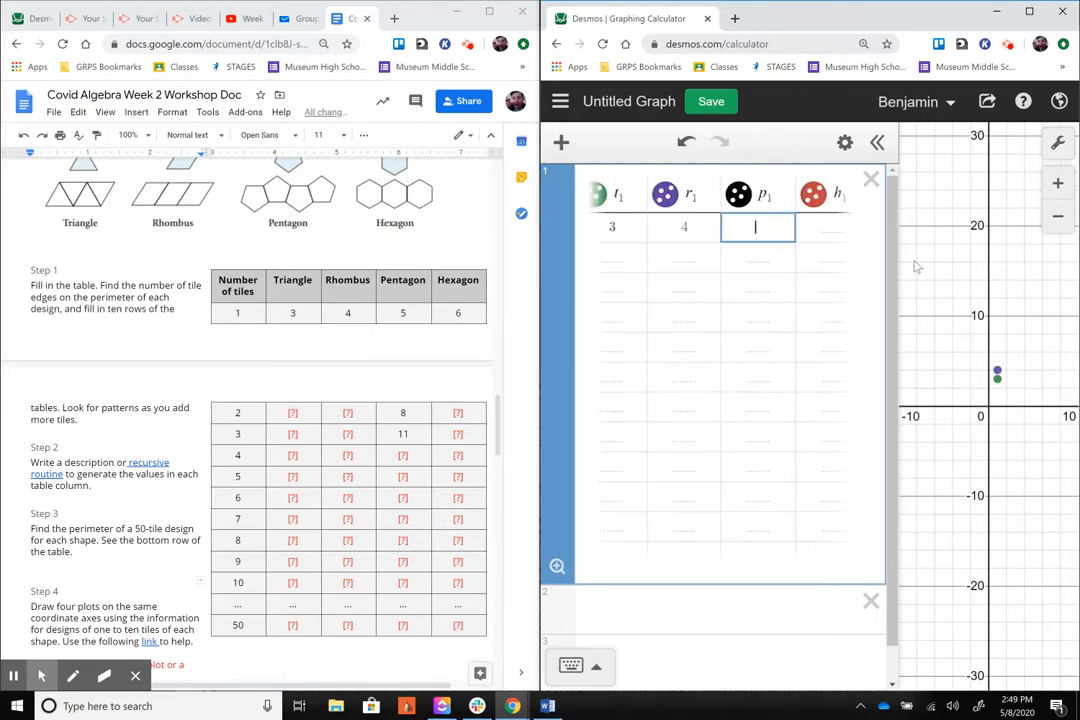
{"action": "type", "text": "5"}
{"action": "key", "text": "Right"}
{"action": "type", "text": "6"}
- Consult the tile designs in the document and enter 4 as the t1 perimeter for two tiles
{"action": "key", "text": "Down"}
{"action": "key", "text": "Left"}
{"action": "key", "text": "Left"}
{"action": "key", "text": "Left"}
{"action": "key", "text": "Left"}
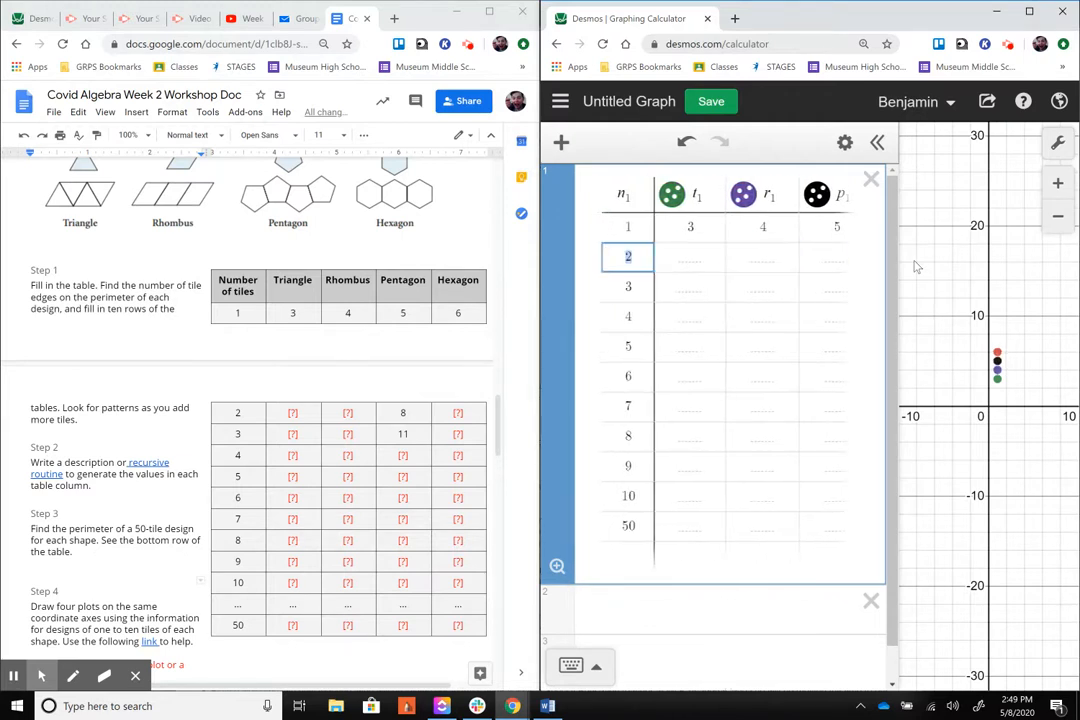
{"action": "key", "text": "Right"}
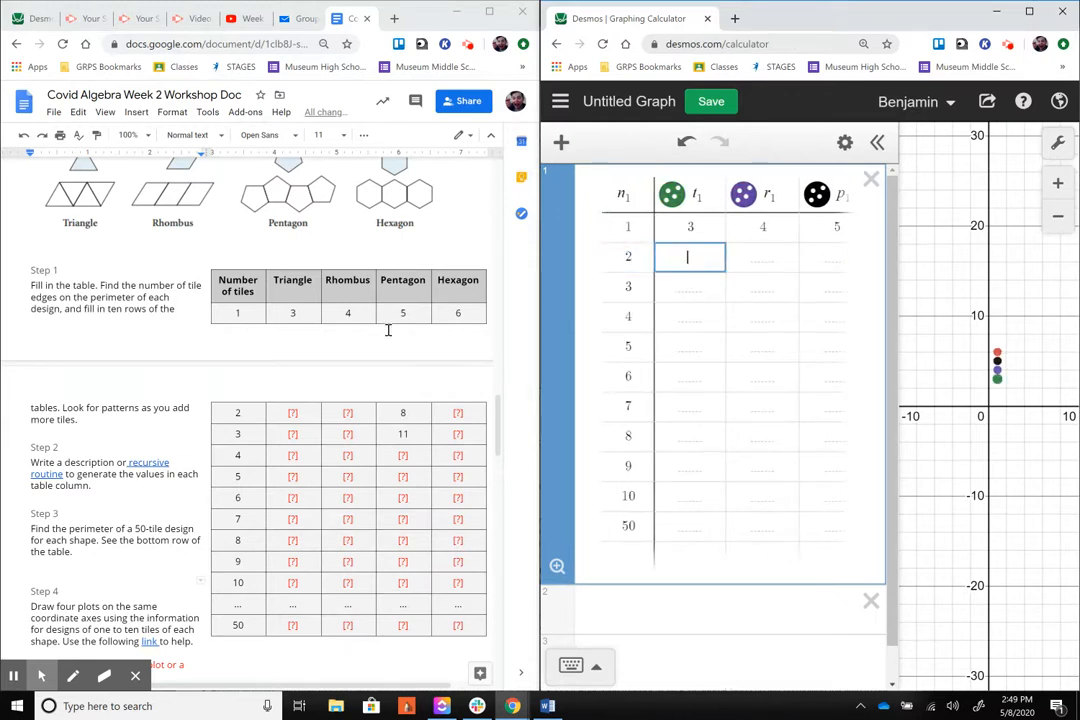
{"action": "scroll", "coordinate": [372, 324], "scroll_direction": "up", "scroll_amount": 1}
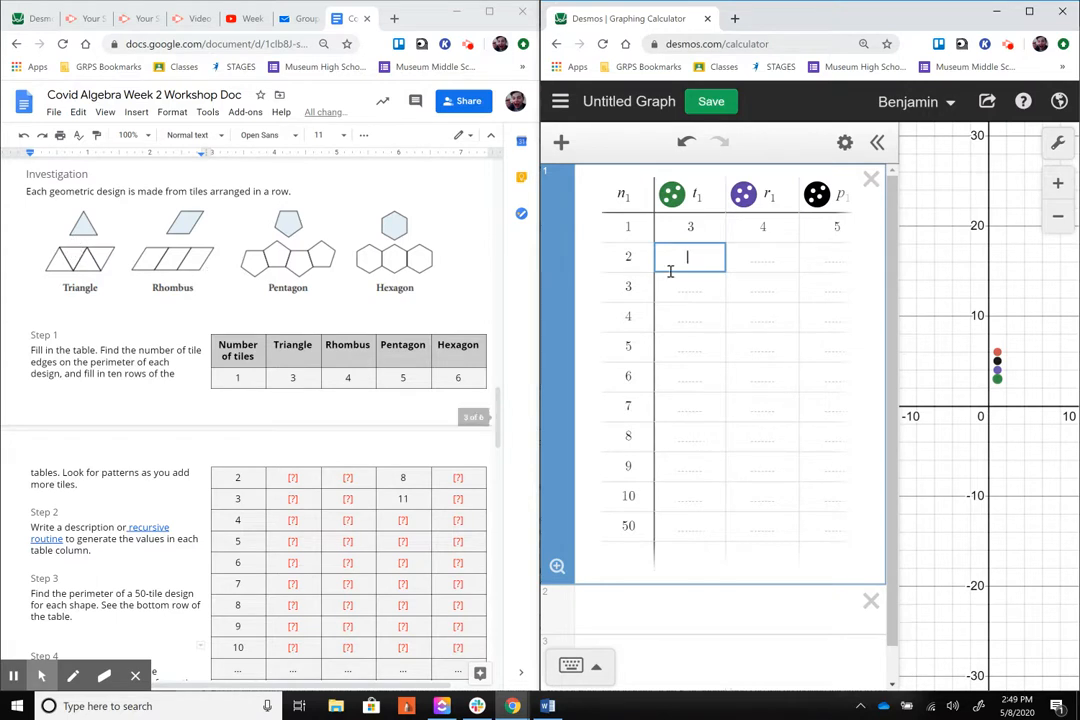
{"action": "type", "text": "4"}
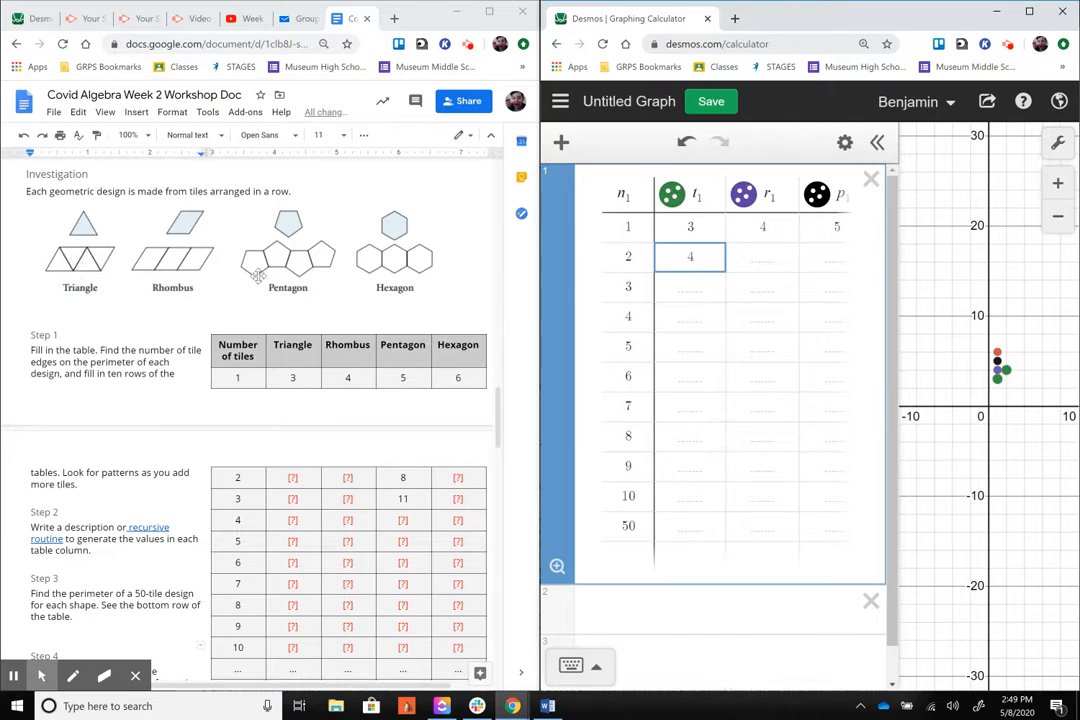
- Fill the t1 column with perimeters 5 through 12 for three to ten tiles, and 52 for 50 tiles
{"action": "left_click", "coordinate": [713, 288]}
{"action": "type", "text": "5"}
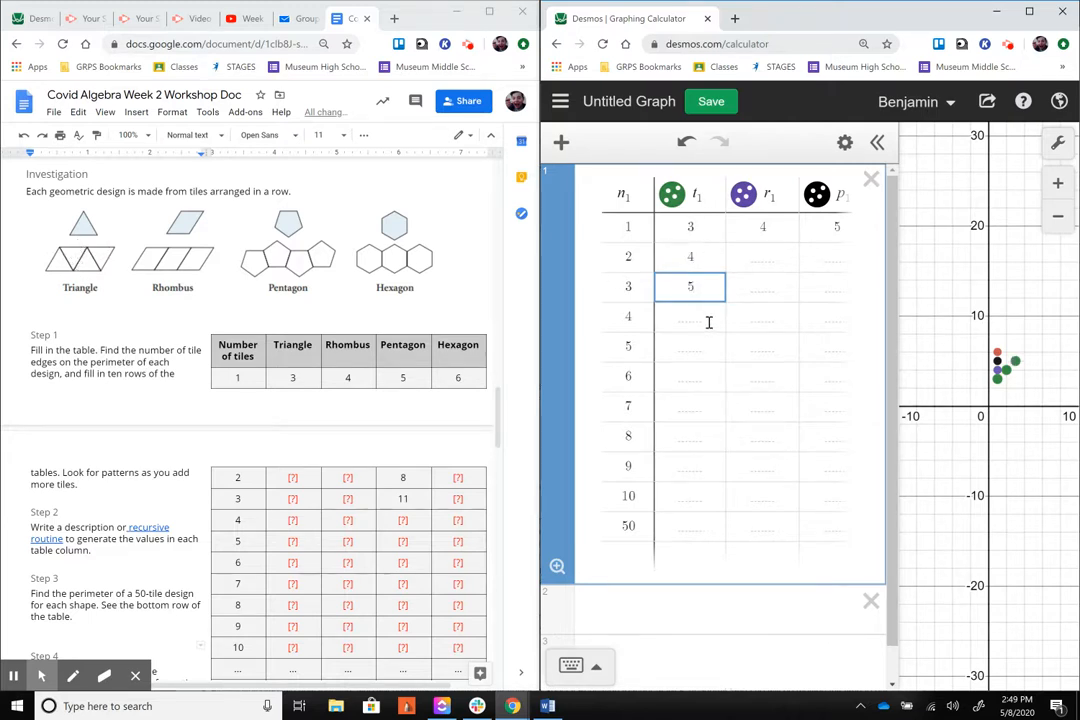
{"action": "left_click", "coordinate": [712, 310]}
{"action": "type", "text": "6"}
{"action": "key", "text": "Return"}
{"action": "type", "text": "7"}
{"action": "key", "text": "Return"}
{"action": "type", "text": "8"}
{"action": "key", "text": "Return"}
{"action": "type", "text": "9"}
{"action": "key", "text": "Return"}
{"action": "type", "text": "10"}
{"action": "key", "text": "Return"}
{"action": "type", "text": "11"}
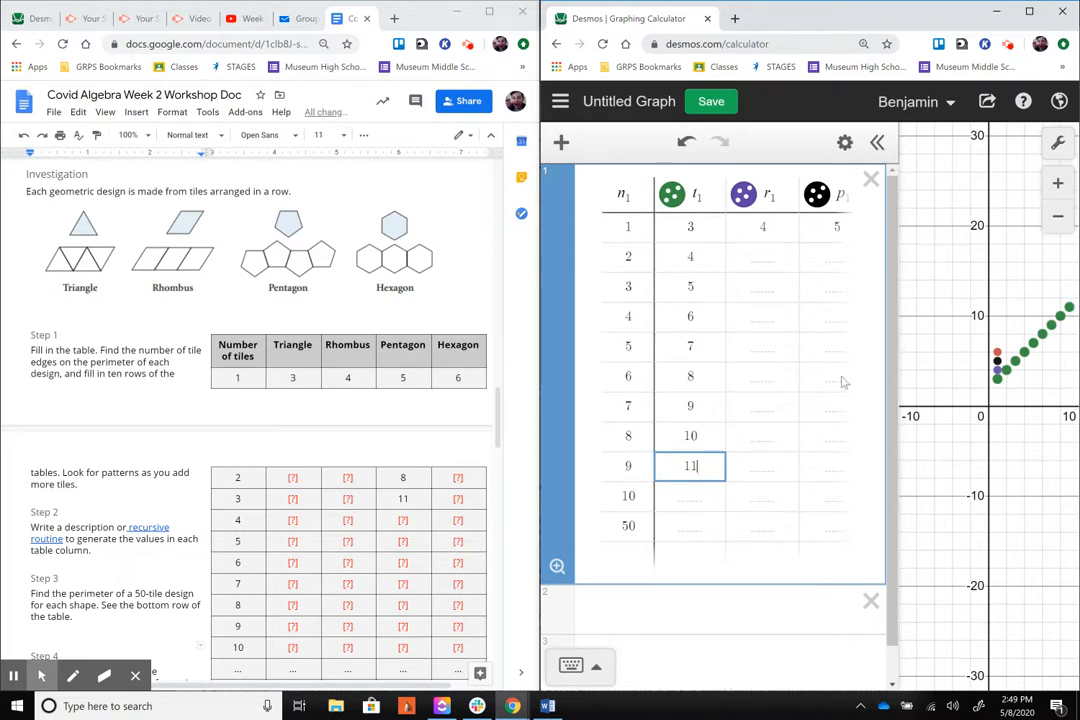
{"action": "key", "text": "Return"}
{"action": "type", "text": "12"}
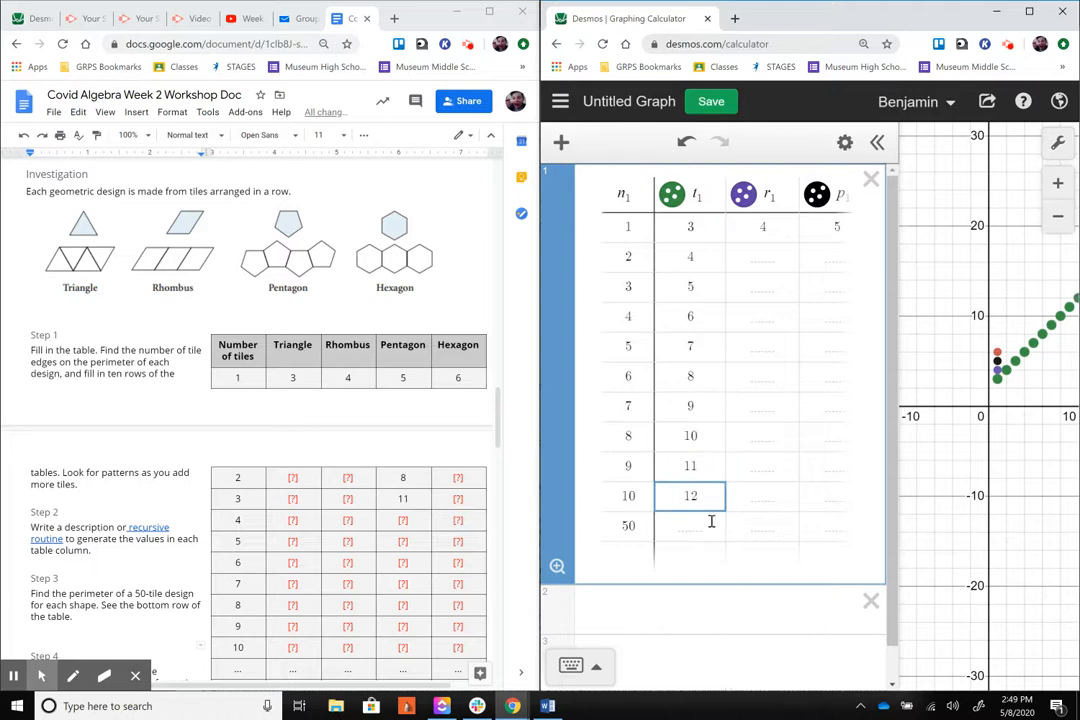
{"action": "double_click", "coordinate": [692, 226]}
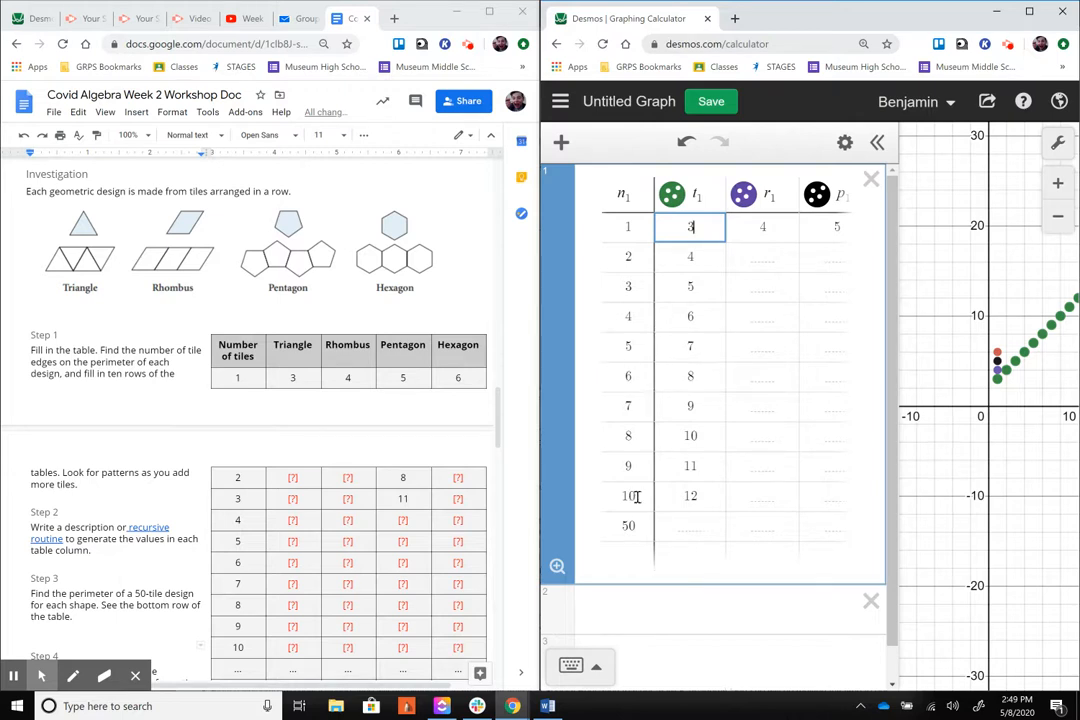
{"action": "left_click", "coordinate": [686, 525]}
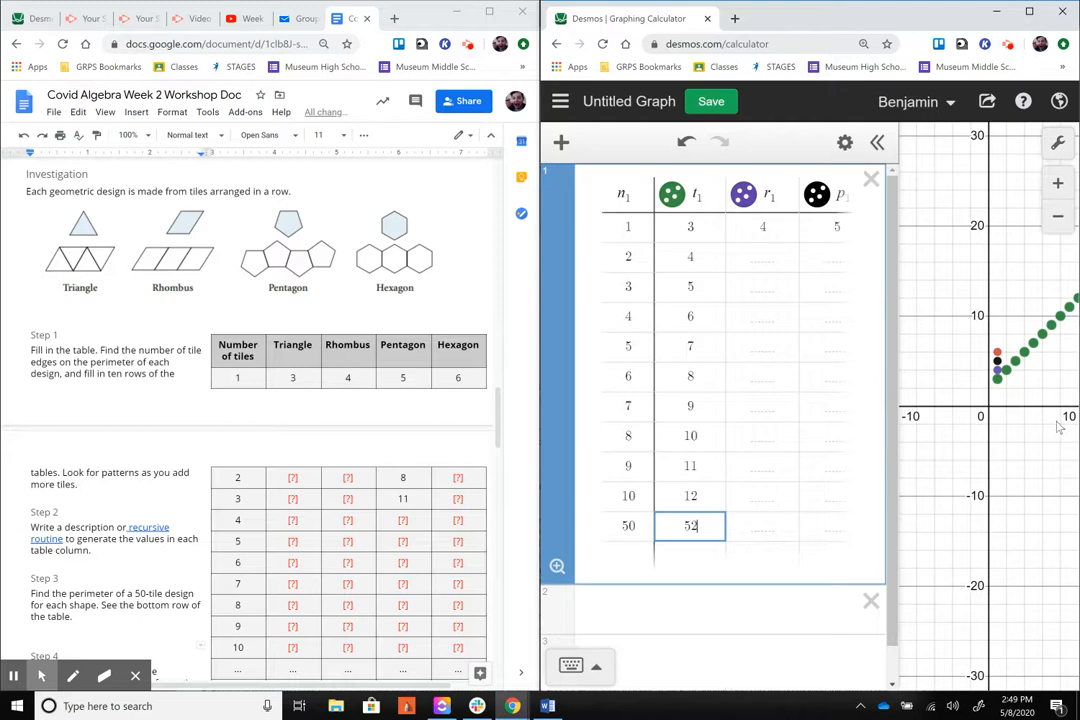
- Temporarily hide the expression list and examine the plotted triangle points out to the 50-tile point
{"action": "left_click", "coordinate": [877, 143]}
{"action": "scroll", "coordinate": [975, 360], "scroll_direction": "down", "scroll_amount": 5}
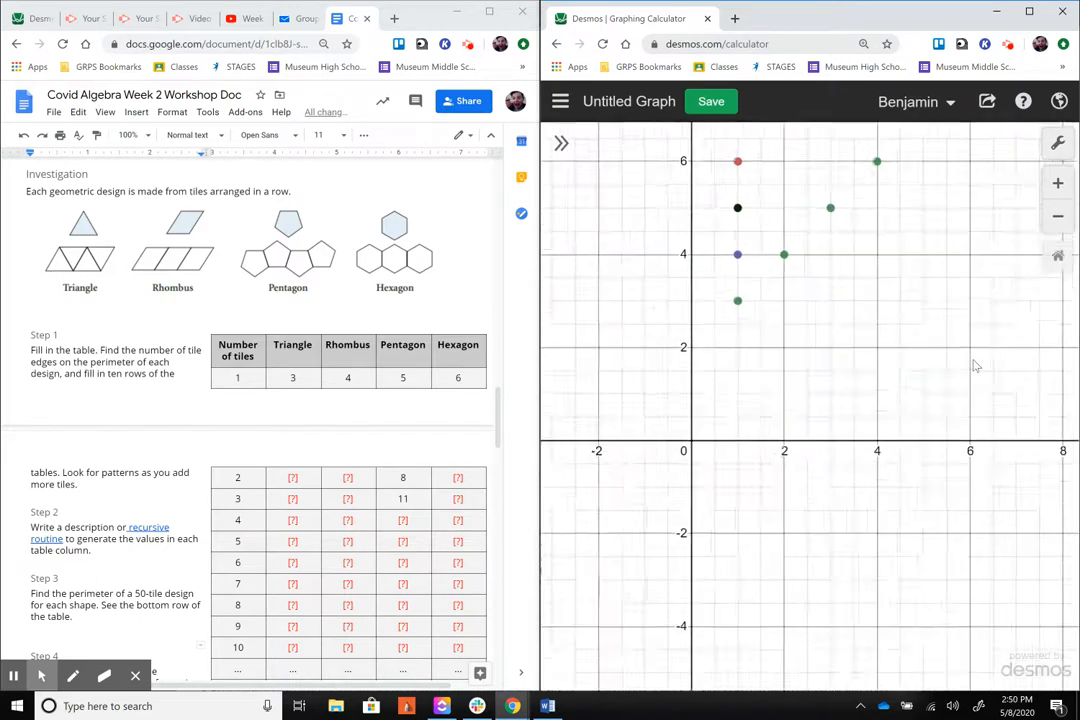
{"action": "scroll", "coordinate": [650, 495], "scroll_direction": "down", "scroll_amount": 5}
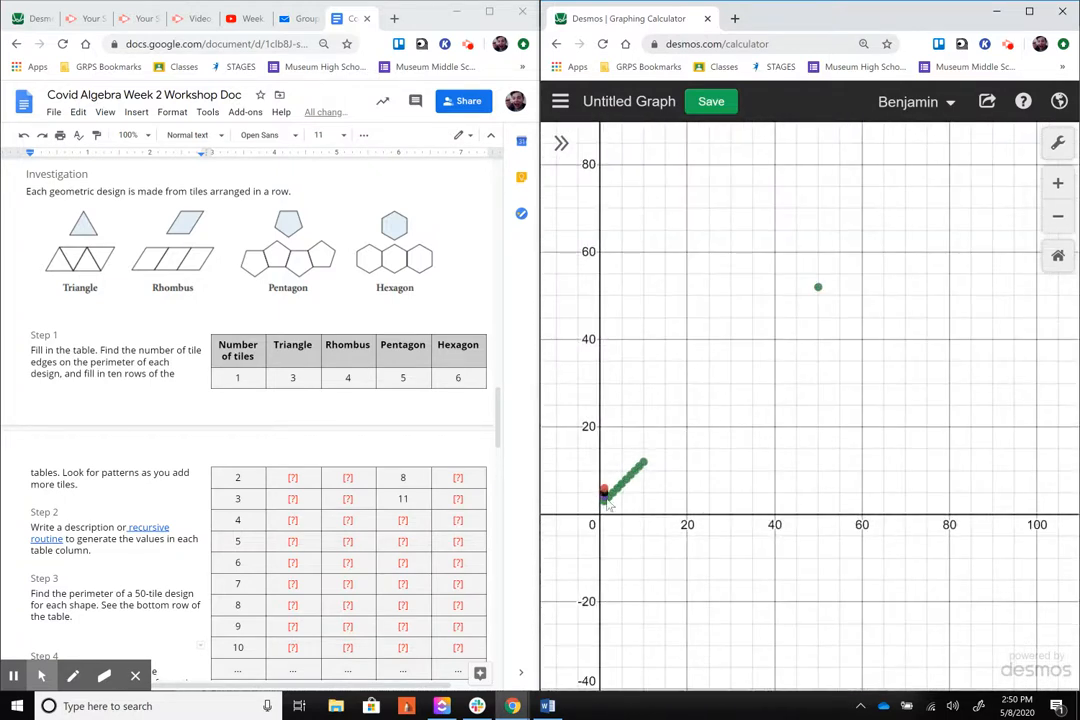
{"action": "left_click", "coordinate": [818, 290]}
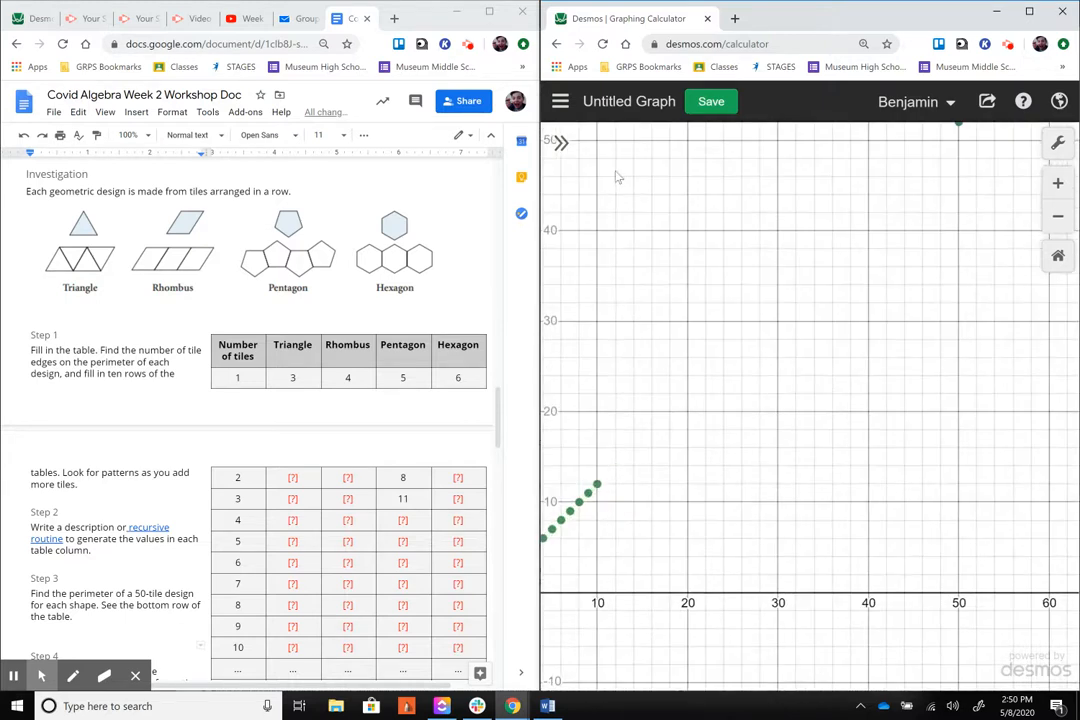
{"action": "left_click", "coordinate": [561, 143]}
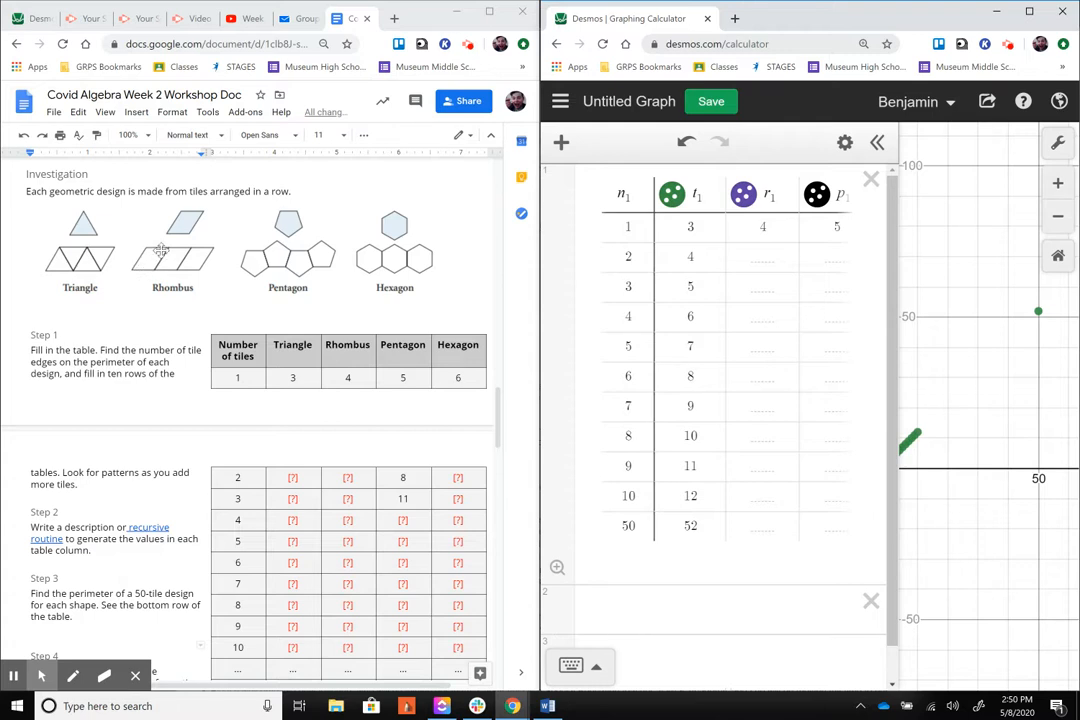
- Fill the r1 column with perimeters 6, 8, 10, 12, 14, 16 and 18 for two to eight tiles
{"action": "left_click", "coordinate": [774, 264]}
{"action": "type", "text": "6"}
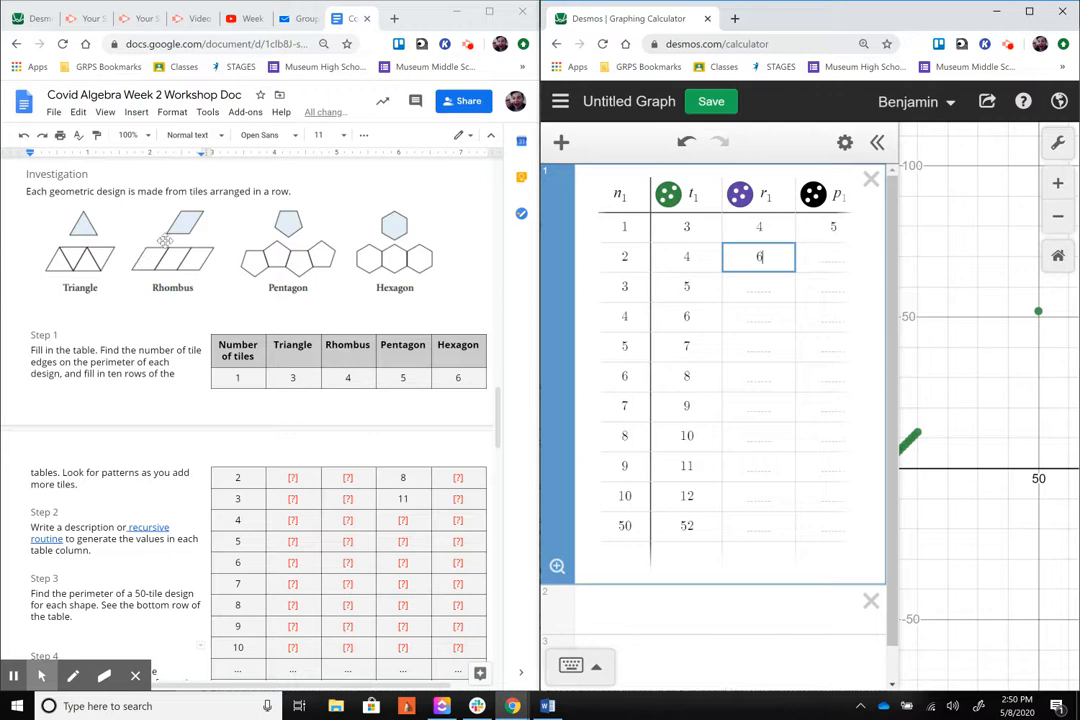
{"action": "left_click", "coordinate": [791, 296]}
{"action": "type", "text": "8"}
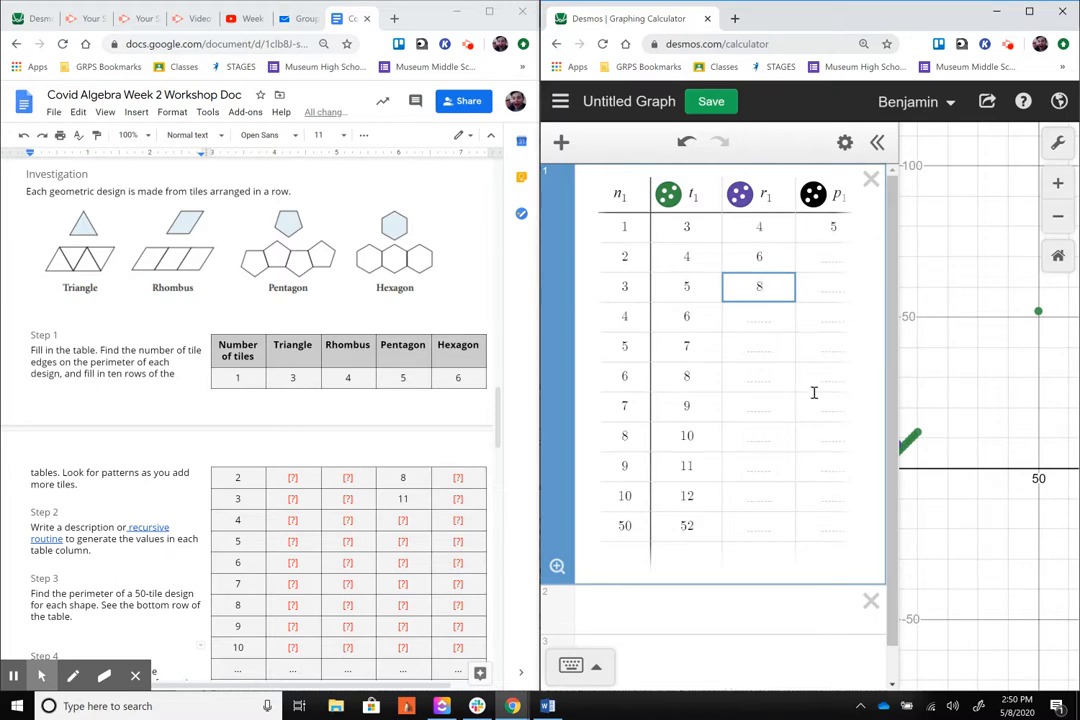
{"action": "key", "text": "Return"}
{"action": "type", "text": "10"}
{"action": "key", "text": "Return"}
{"action": "type", "text": "12"}
{"action": "key", "text": "Return"}
{"action": "type", "text": "14"}
{"action": "key", "text": "Return"}
{"action": "type", "text": "16"}
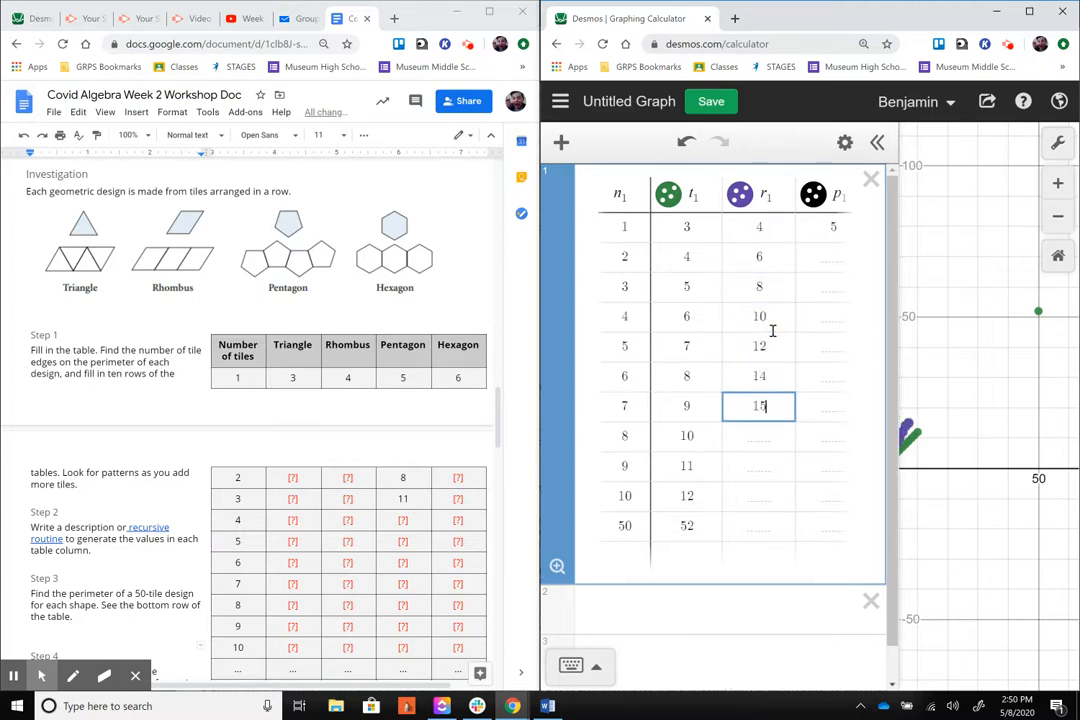
{"action": "key", "text": "Return"}
{"action": "type", "text": "16"}
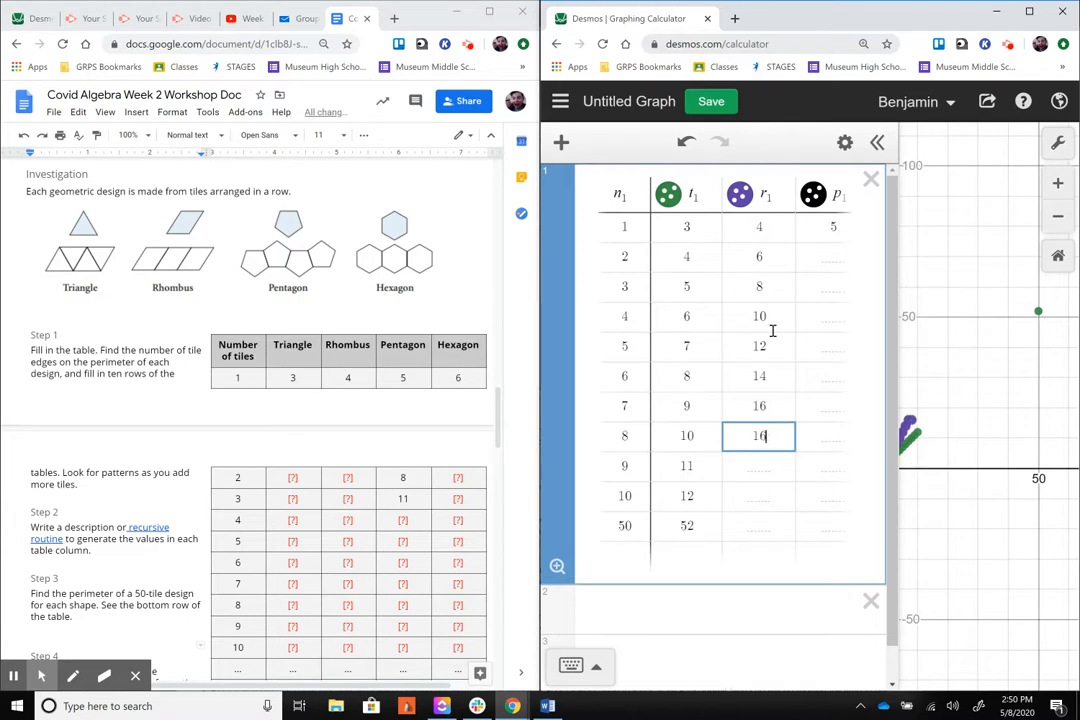
{"action": "key", "text": "BackSpace"}
{"action": "type", "text": "8"}
{"action": "key", "text": "Return"}
- Consult the Pentagon Train investigation in the document and enter p1 perimeters 8 and 11 for two and three tiles
{"action": "key", "text": "Return"}
{"action": "key", "text": "Return"}
{"action": "key", "text": "Up"}
{"action": "key", "text": "Up"}
{"action": "key", "text": "Up"}
{"action": "key", "text": "Up"}
{"action": "key", "text": "Up"}
{"action": "key", "text": "Up"}
{"action": "key", "text": "Up"}
{"action": "key", "text": "Up"}
{"action": "key", "text": "Up"}
{"action": "key", "text": "Right"}
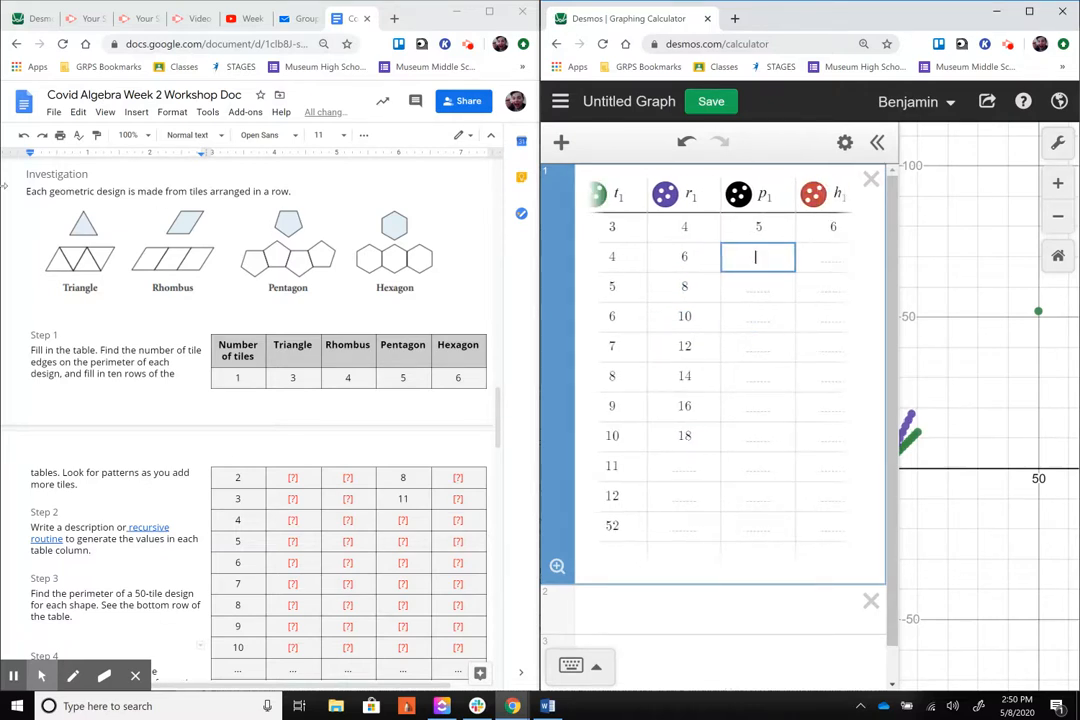
{"action": "scroll", "coordinate": [253, 260], "scroll_direction": "up", "scroll_amount": 6}
{"action": "scroll", "coordinate": [268, 290], "scroll_direction": "up", "scroll_amount": 15}
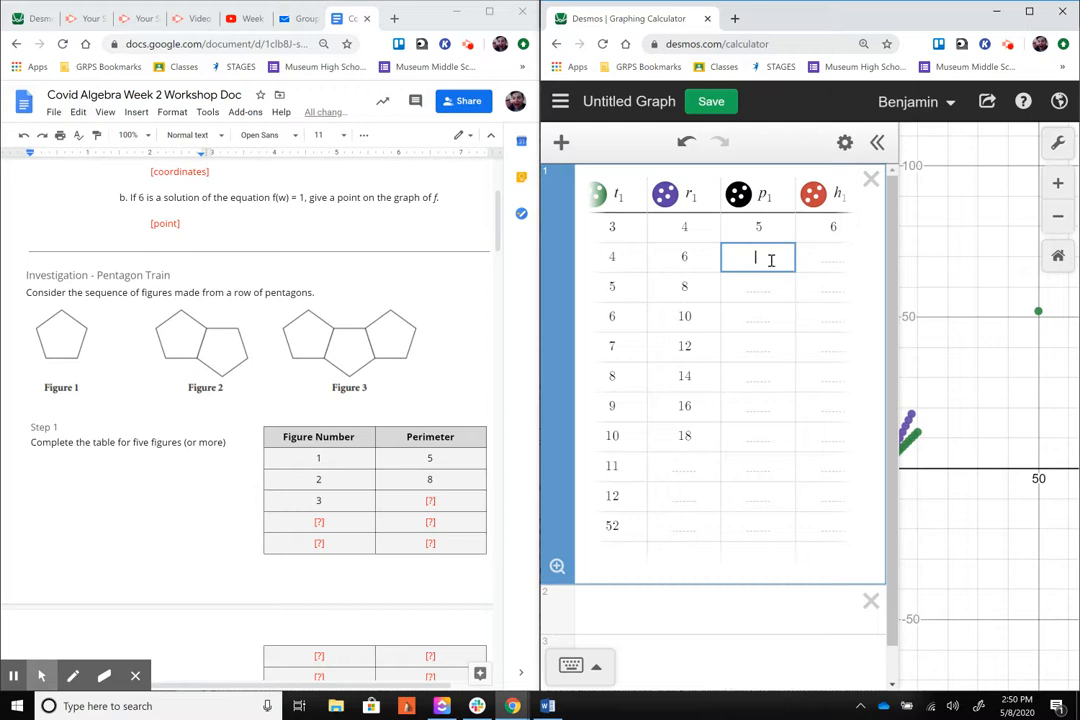
{"action": "type", "text": "8"}
{"action": "left_click", "coordinate": [757, 288]}
{"action": "type", "text": "11"}
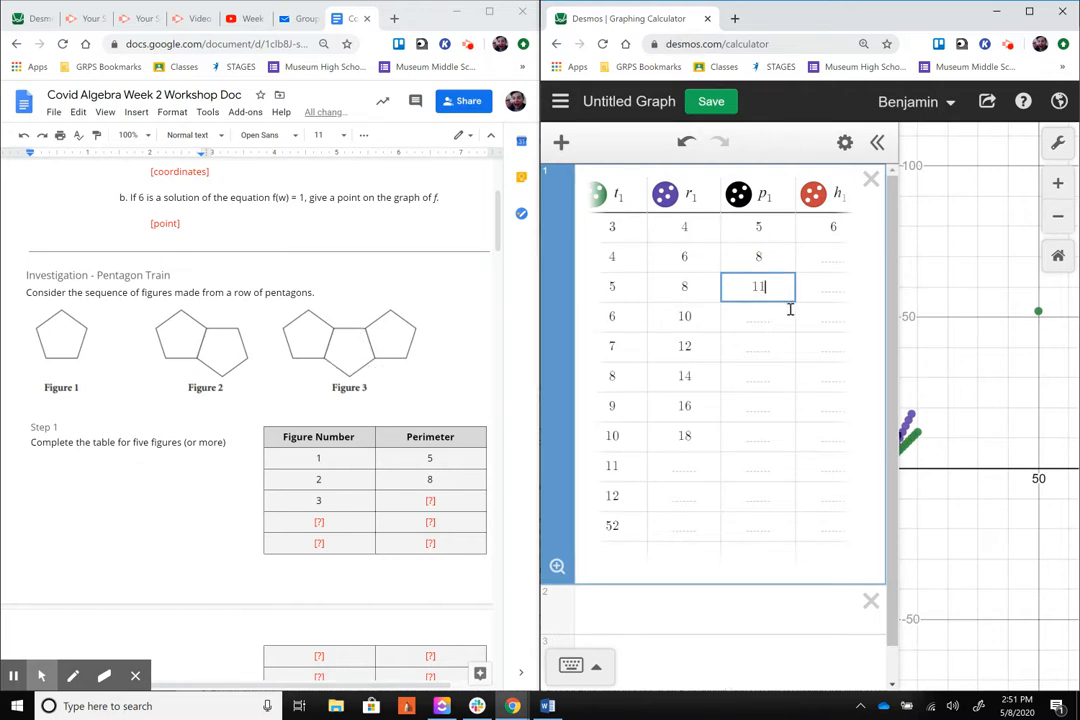
- Enter p1 perimeters 14, 17 and 20 for four, five and six tiles
{"action": "left_click", "coordinate": [764, 318]}
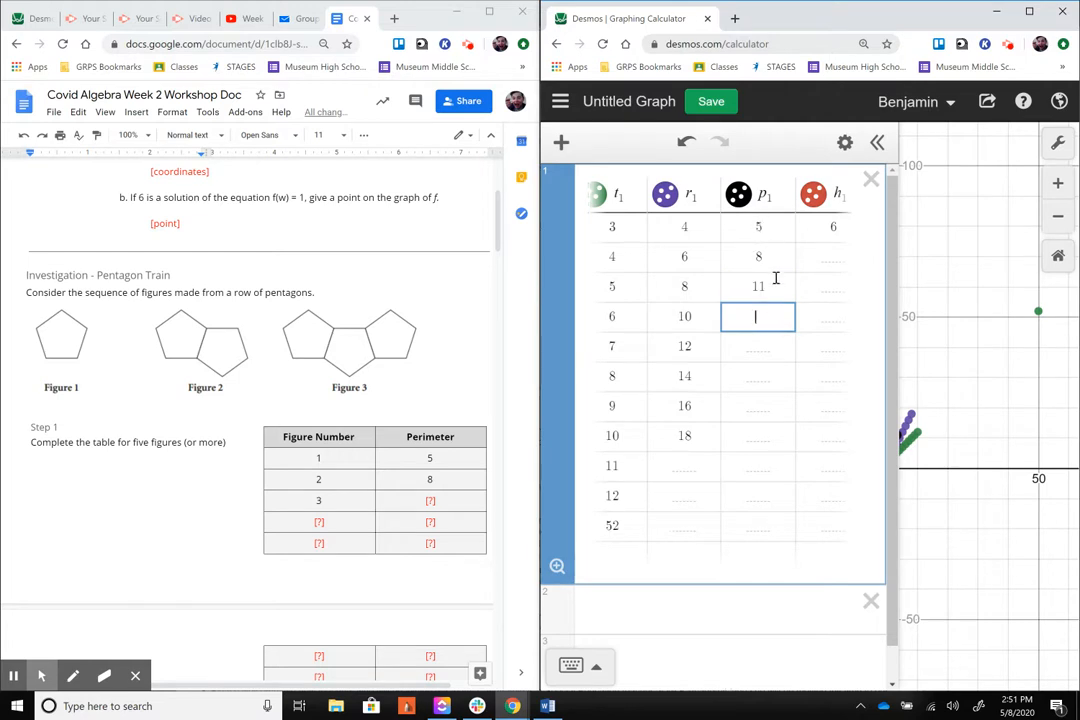
{"action": "type", "text": "14"}
{"action": "left_click", "coordinate": [762, 342]}
{"action": "type", "text": "1"}
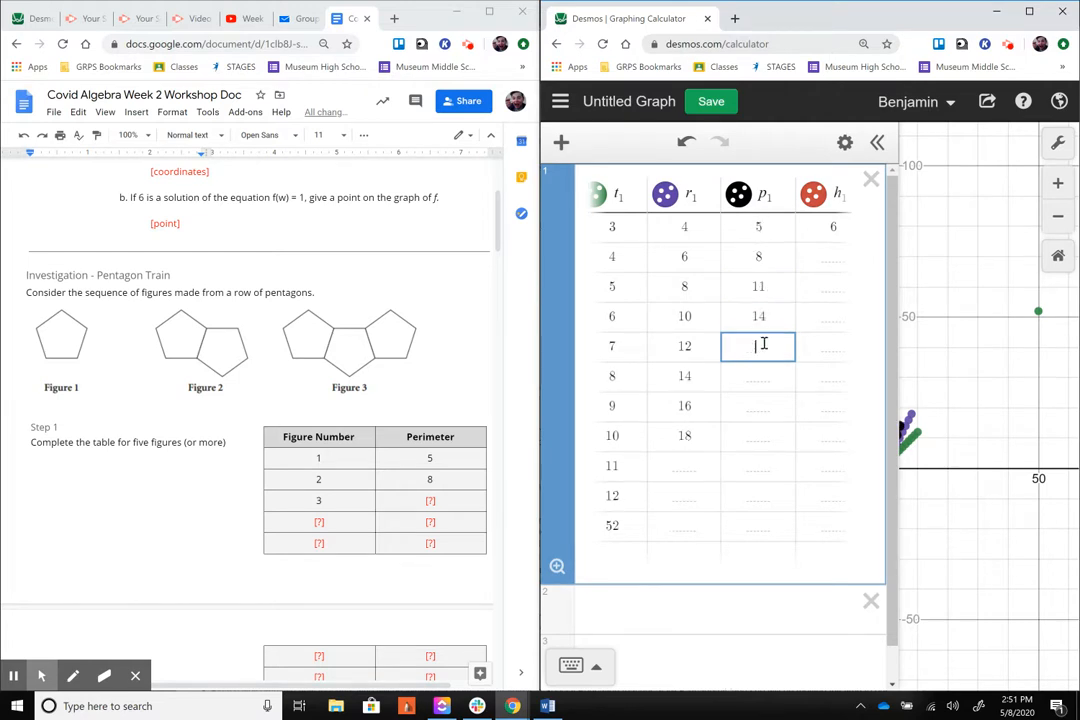
{"action": "type", "text": "7"}
{"action": "left_click", "coordinate": [767, 376]}
{"action": "type", "text": "20"}
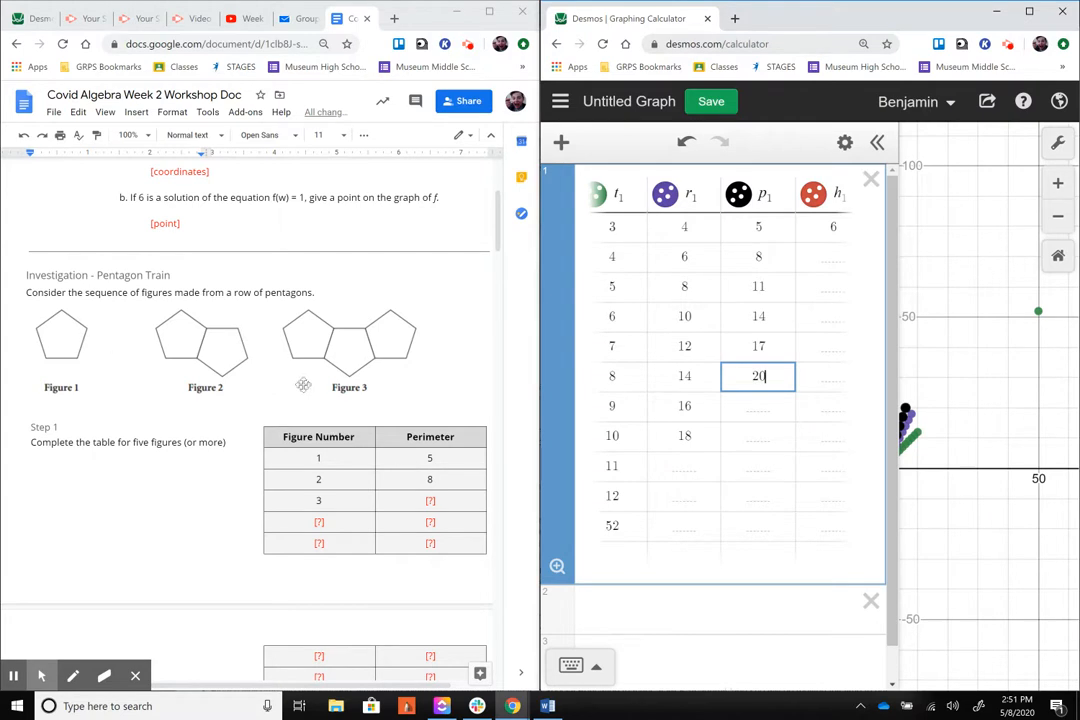
- Return to the document's tile designs and enter h1 perimeters 10, 14, 18, 22 and 26 for two to six tiles
{"action": "scroll", "coordinate": [335, 525], "scroll_direction": "down", "scroll_amount": 5}
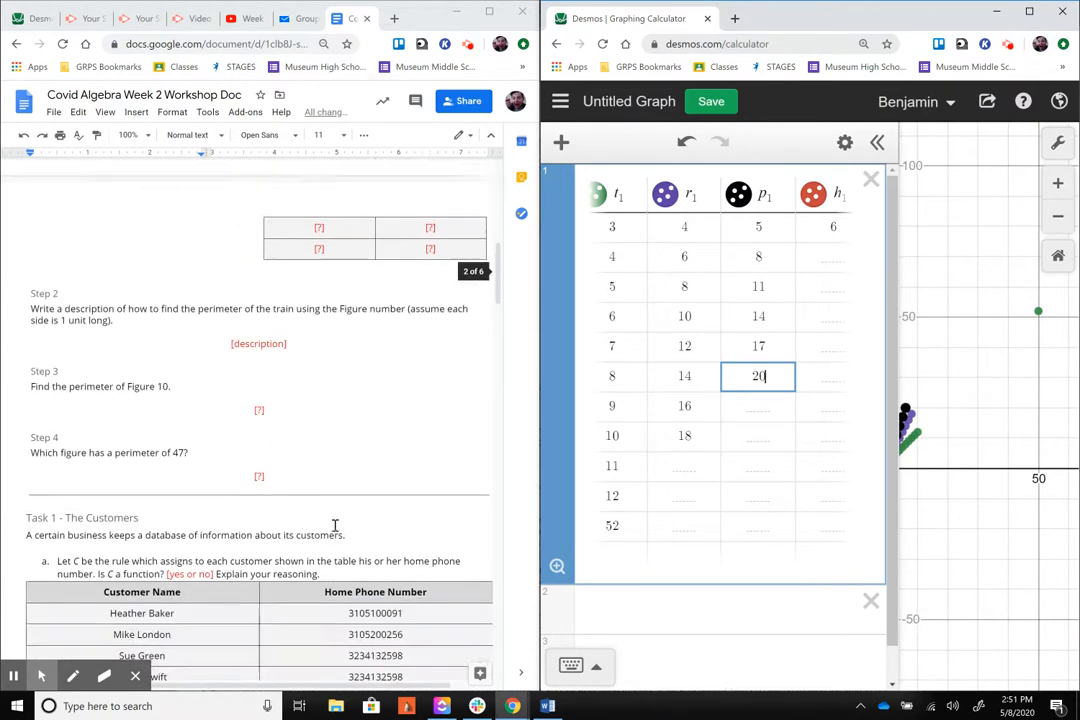
{"action": "scroll", "coordinate": [335, 525], "scroll_direction": "down", "scroll_amount": 5}
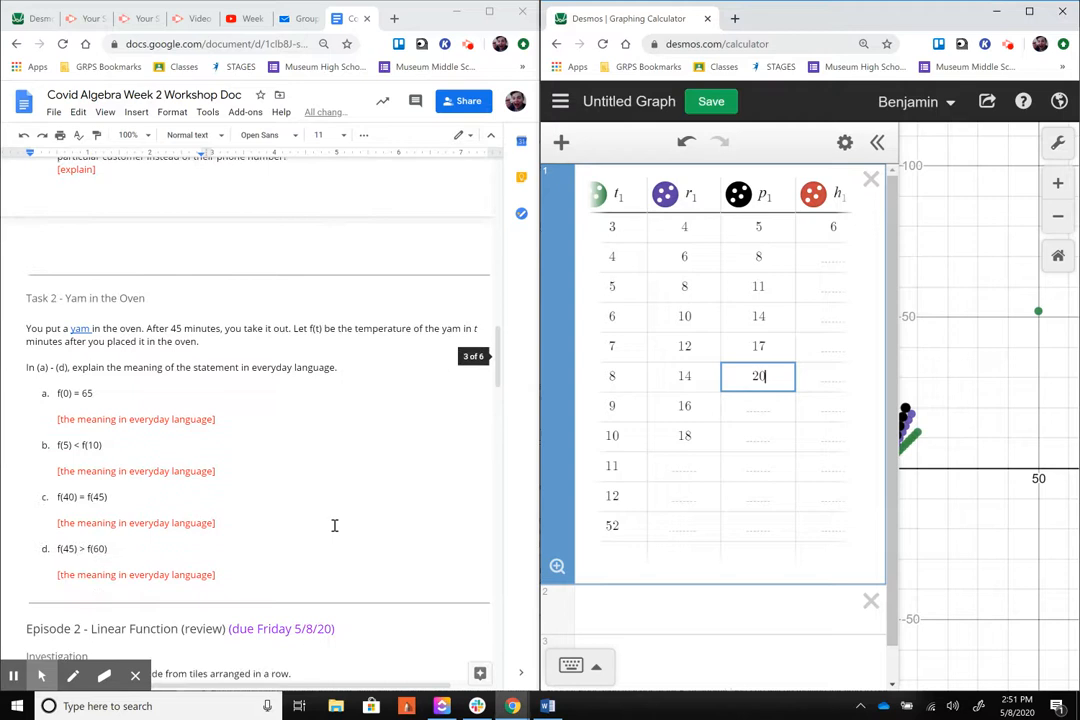
{"action": "scroll", "coordinate": [335, 525], "scroll_direction": "down", "scroll_amount": 5}
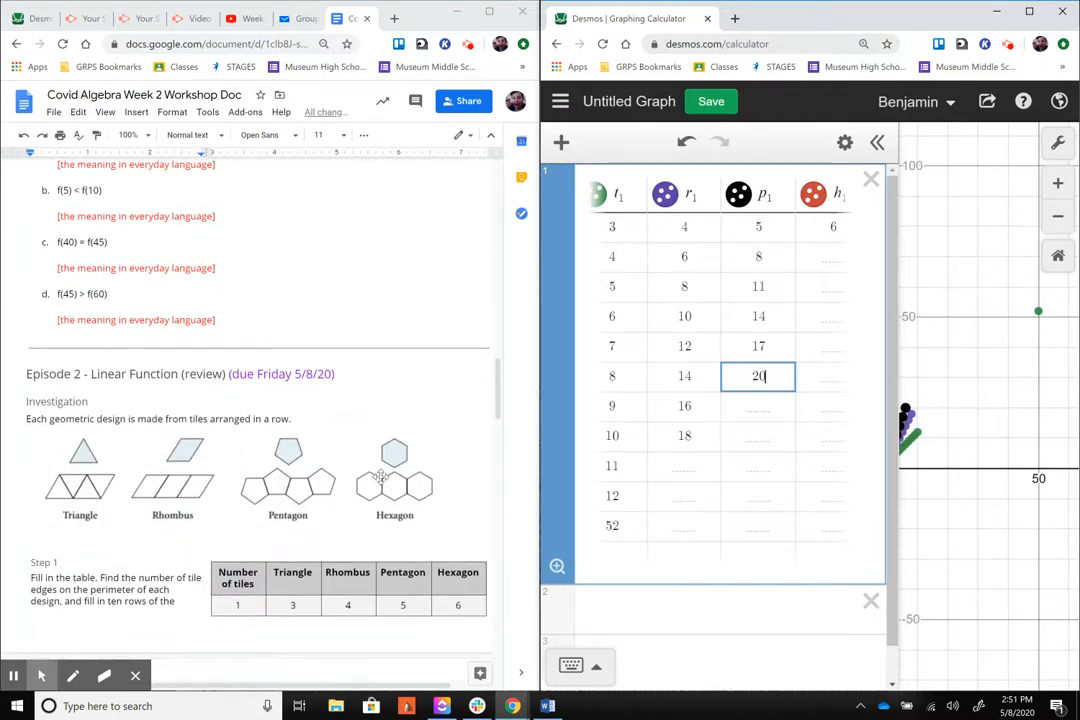
{"action": "scroll", "coordinate": [834, 256], "scroll_direction": "left", "scroll_amount": 3}
{"action": "scroll", "coordinate": [834, 256], "scroll_direction": "left", "scroll_amount": 1}
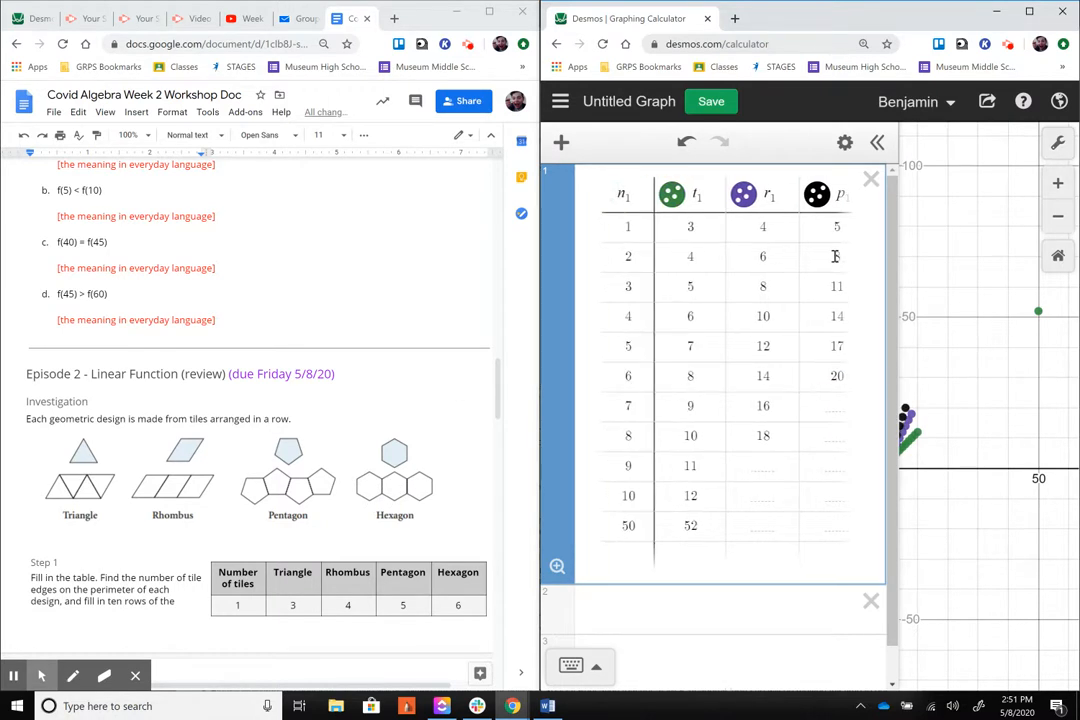
{"action": "left_click", "coordinate": [834, 256]}
{"action": "left_click", "coordinate": [834, 256]}
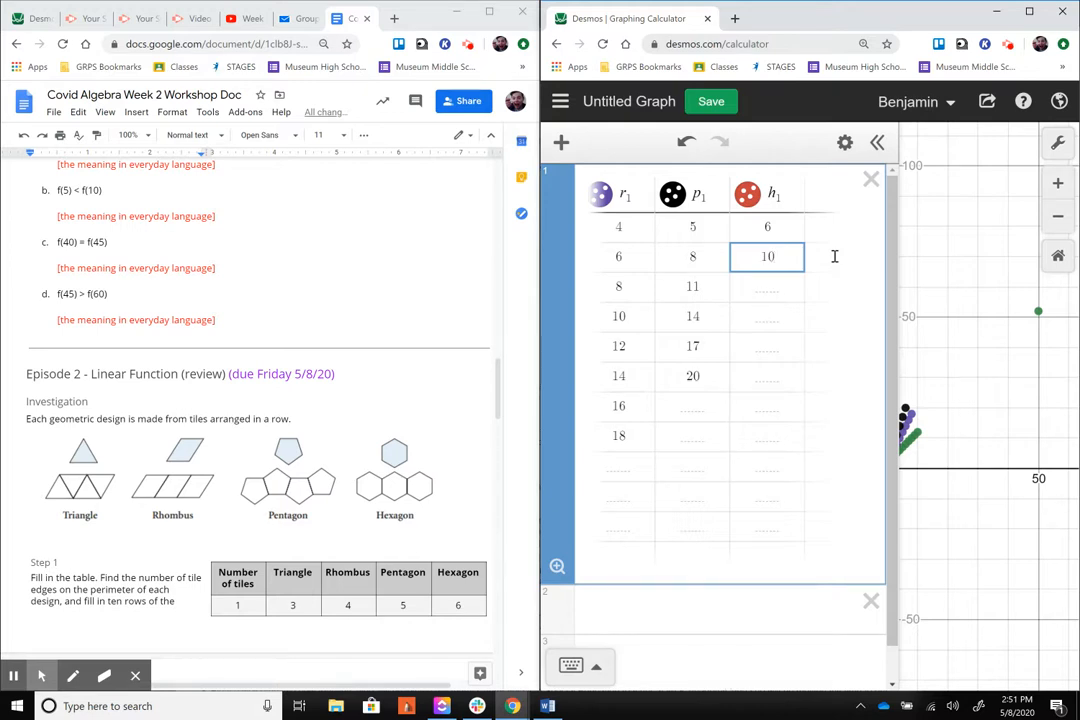
{"action": "key", "text": "Return"}
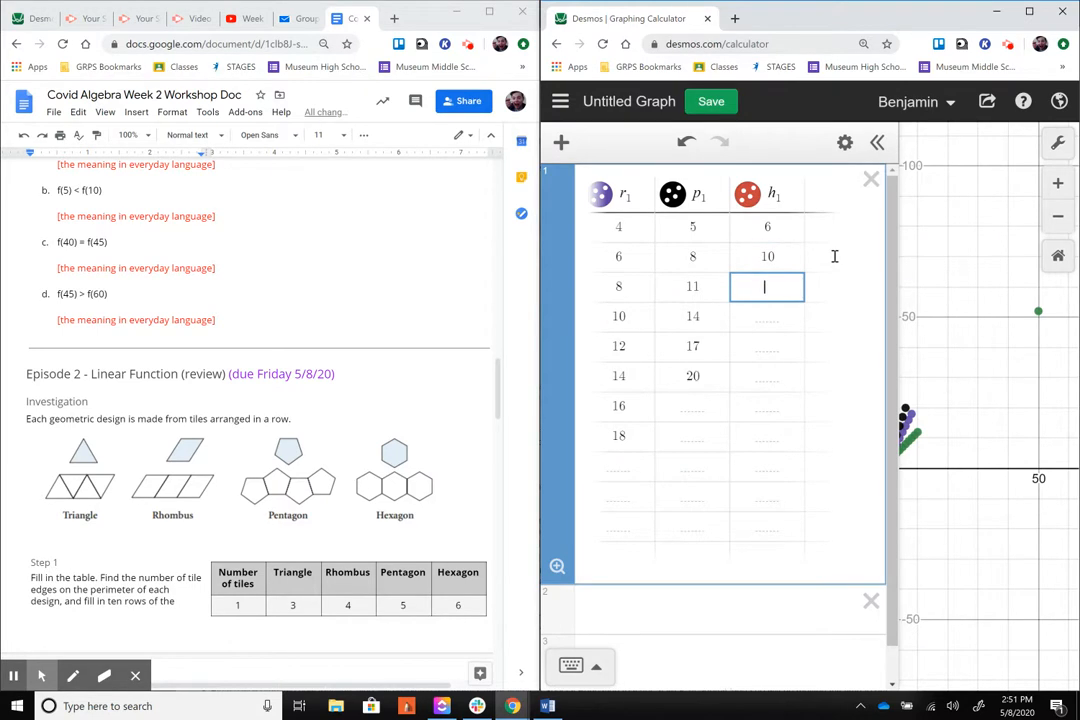
{"action": "key", "text": "Return"}
{"action": "type", "text": "18"}
{"action": "key", "text": "Return"}
{"action": "type", "text": "22"}
{"action": "key", "text": "Return"}
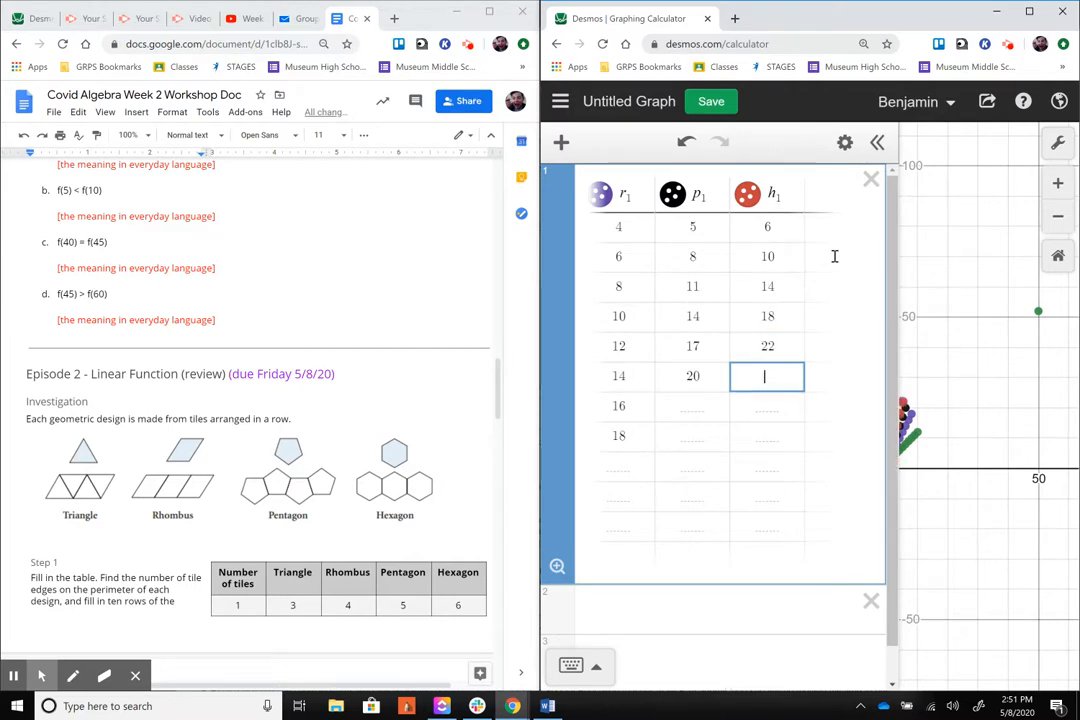
{"action": "type", "text": "26"}
- Maximize the Desmos window and narrow the expression list to give the graph more room
{"action": "left_click_drag", "start_coordinate": [837, 16], "coordinate": [702, 1]}
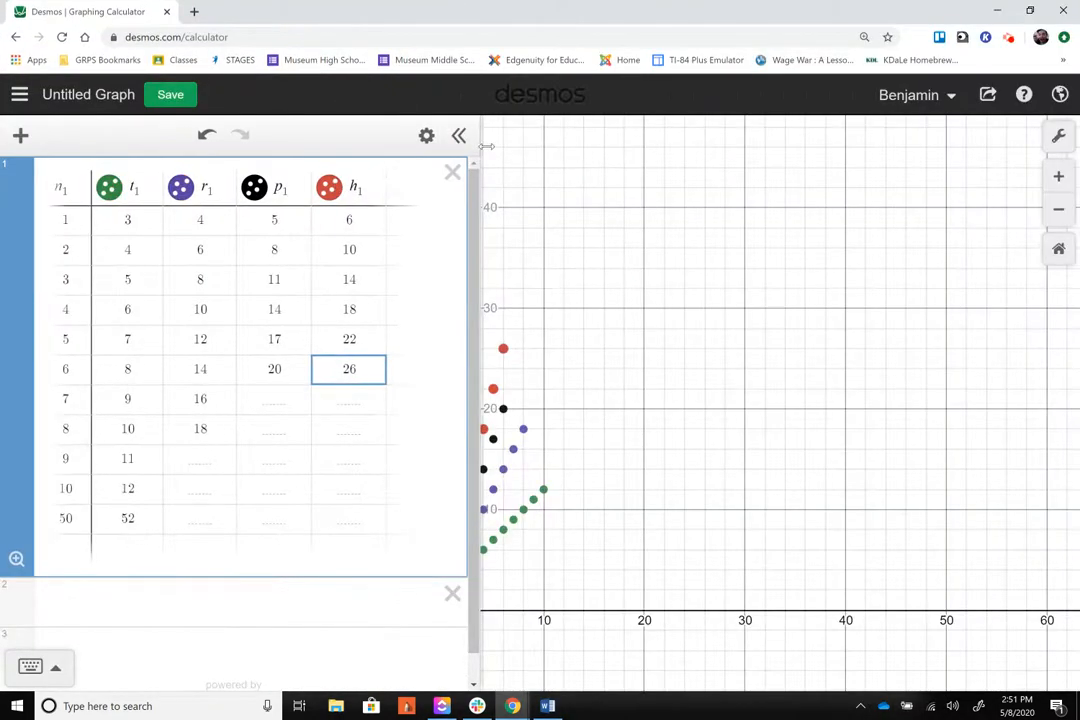
{"action": "left_click_drag", "start_coordinate": [480, 149], "coordinate": [290, 150]}
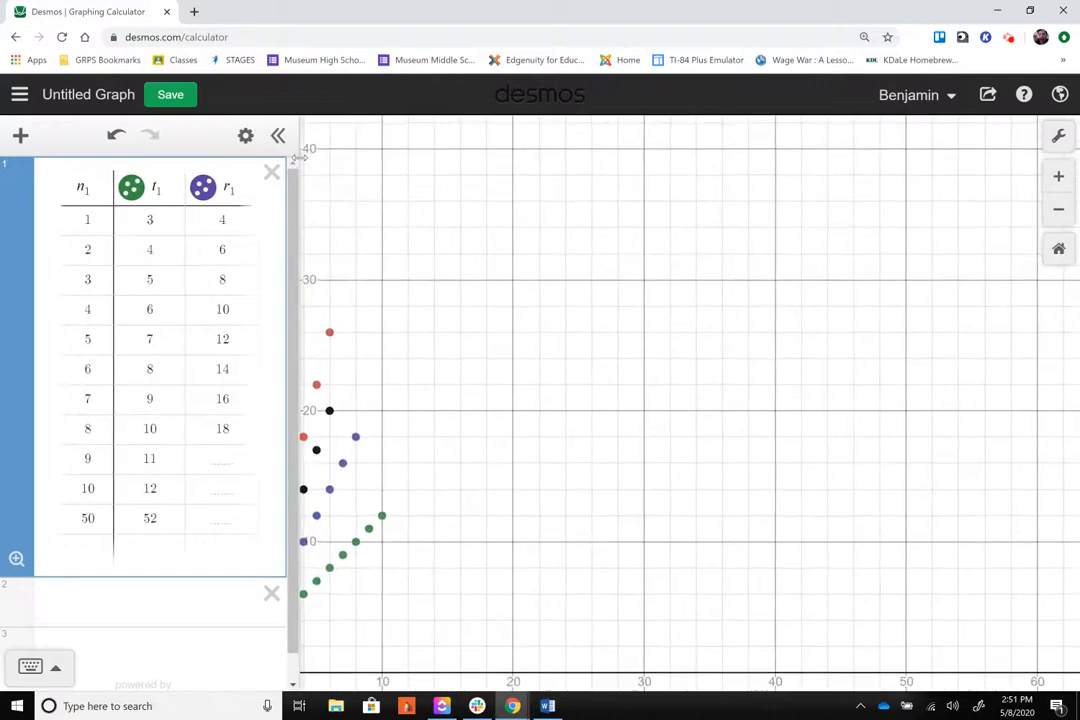
{"action": "left_click_drag", "start_coordinate": [468, 398], "coordinate": [771, 362]}
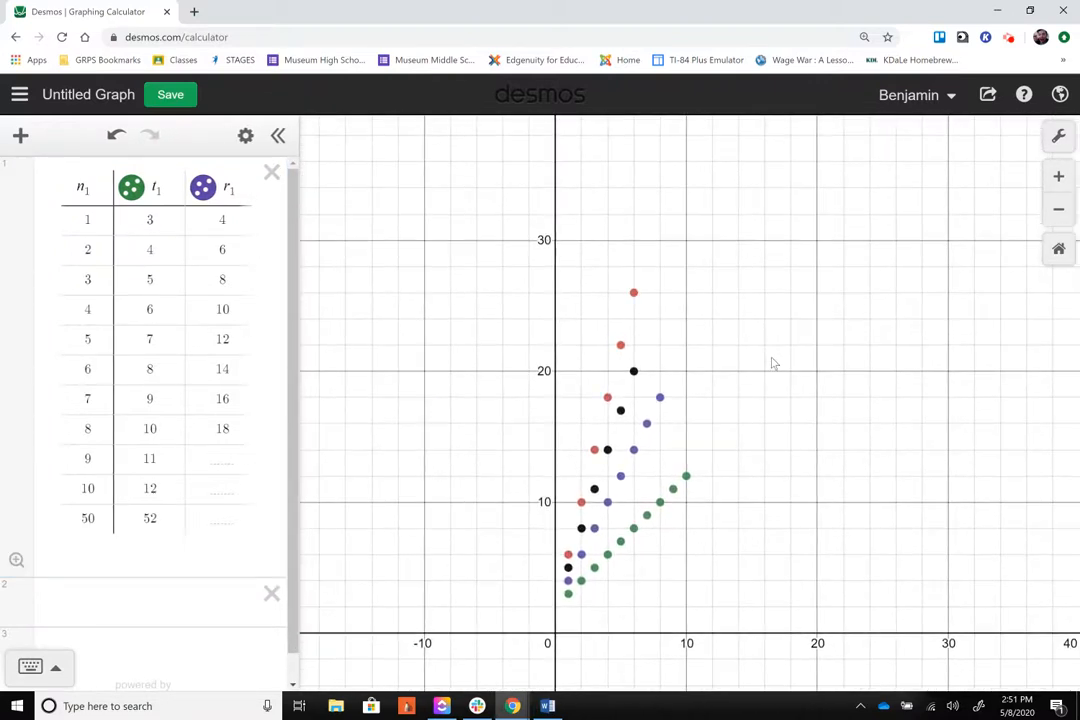
- Set the graph's x-axis range from 0 to 50
{"action": "left_click", "coordinate": [1058, 136]}
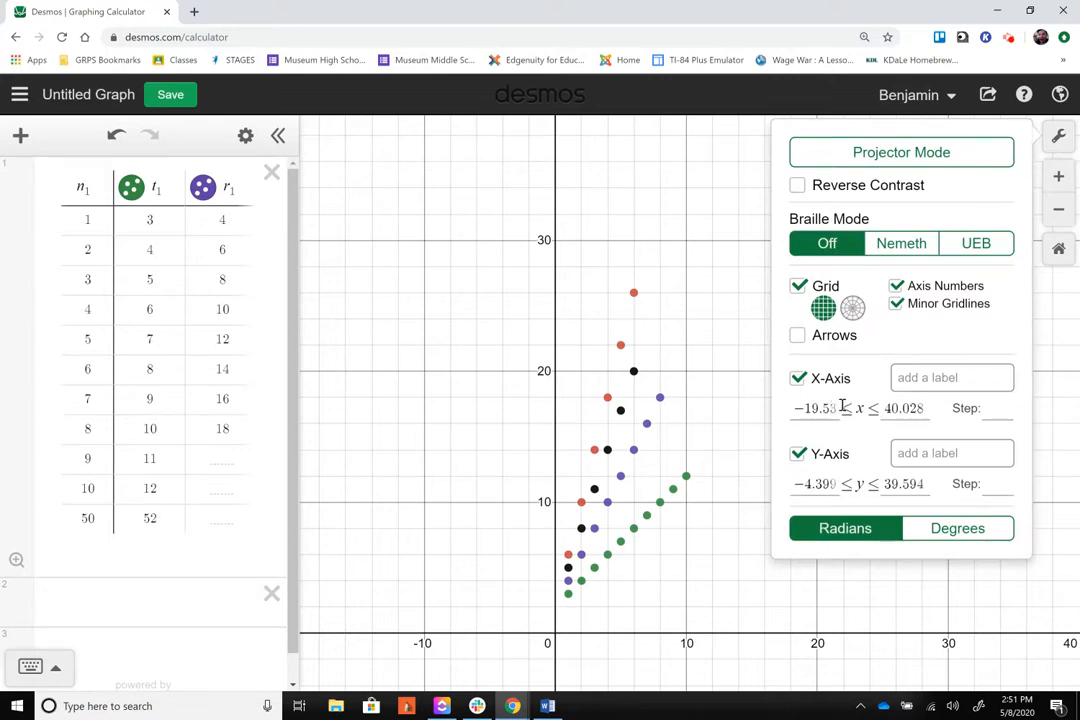
{"action": "left_click_drag", "start_coordinate": [778, 412], "coordinate": [813, 408]}
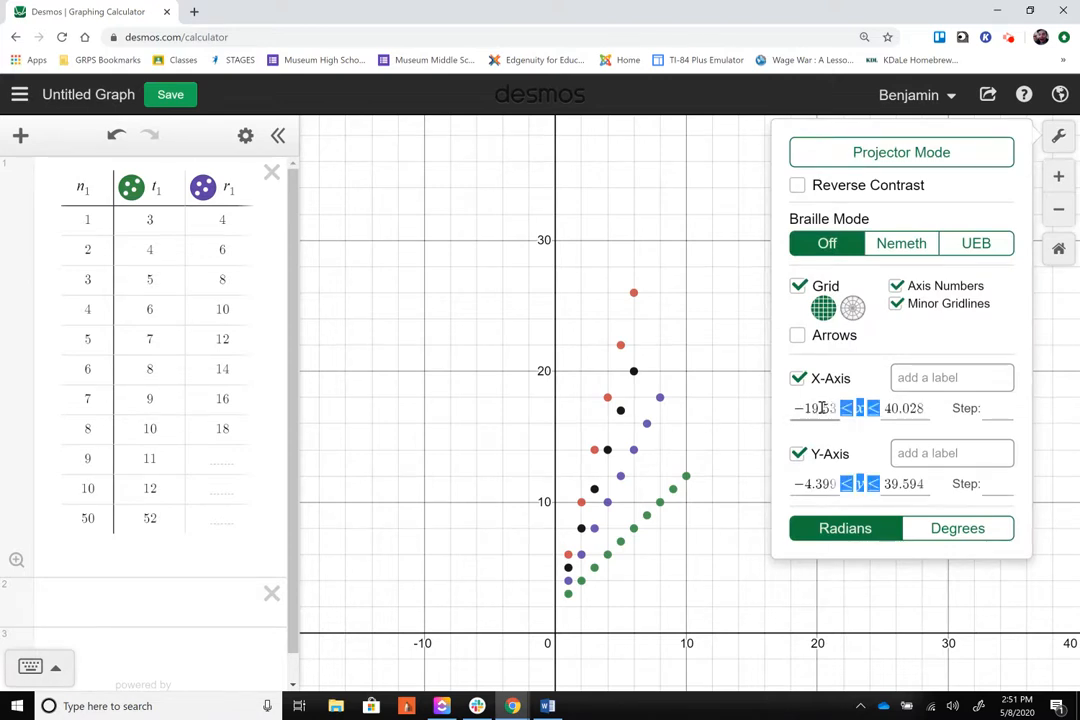
{"action": "double_click", "coordinate": [818, 407]}
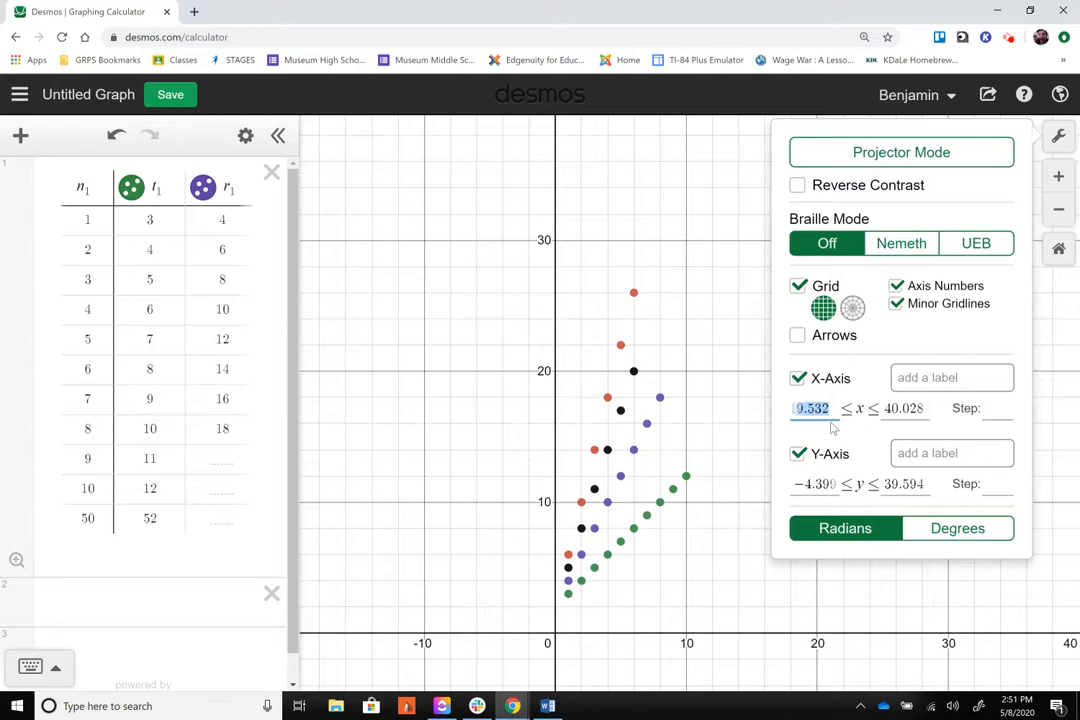
{"action": "type", "text": "0"}
{"action": "key", "text": "Tab"}
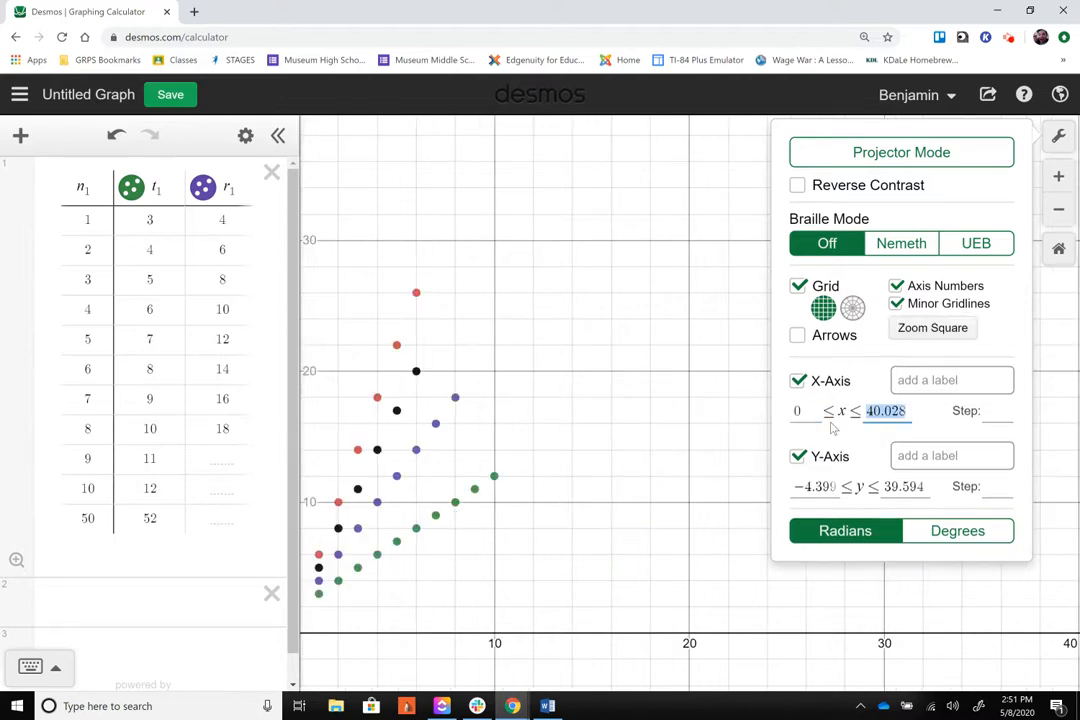
{"action": "type", "text": "50"}
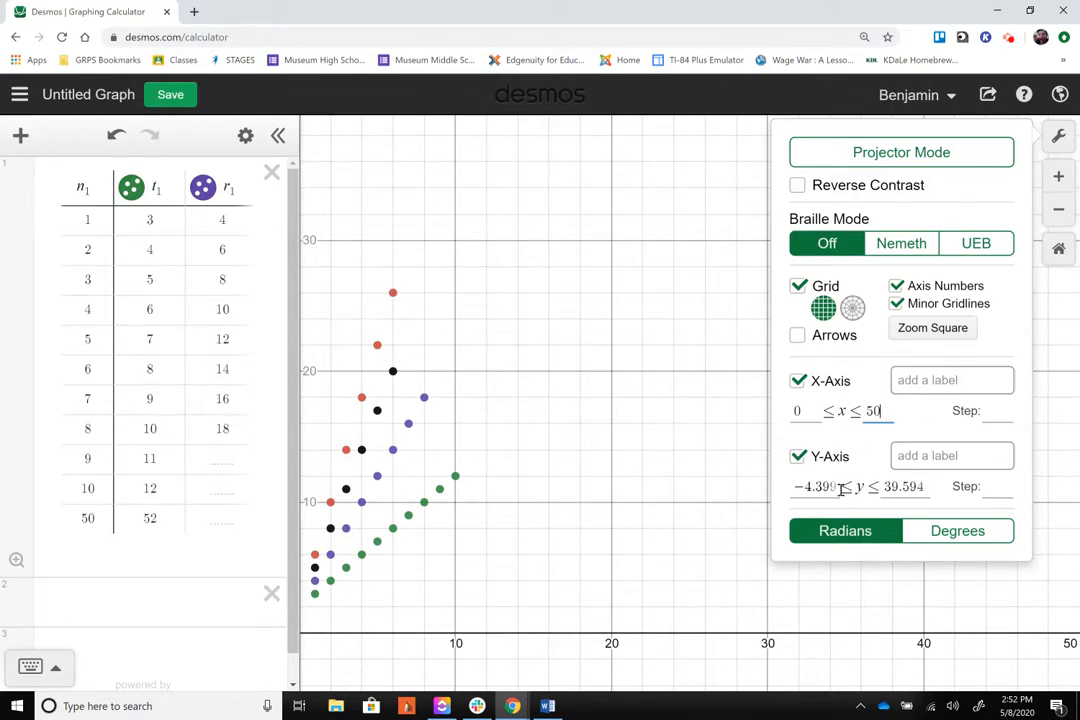
- Set the graph's y-axis range from 0 to 30
{"action": "left_click_drag", "start_coordinate": [839, 484], "coordinate": [771, 488]}
{"action": "type", "text": "0"}
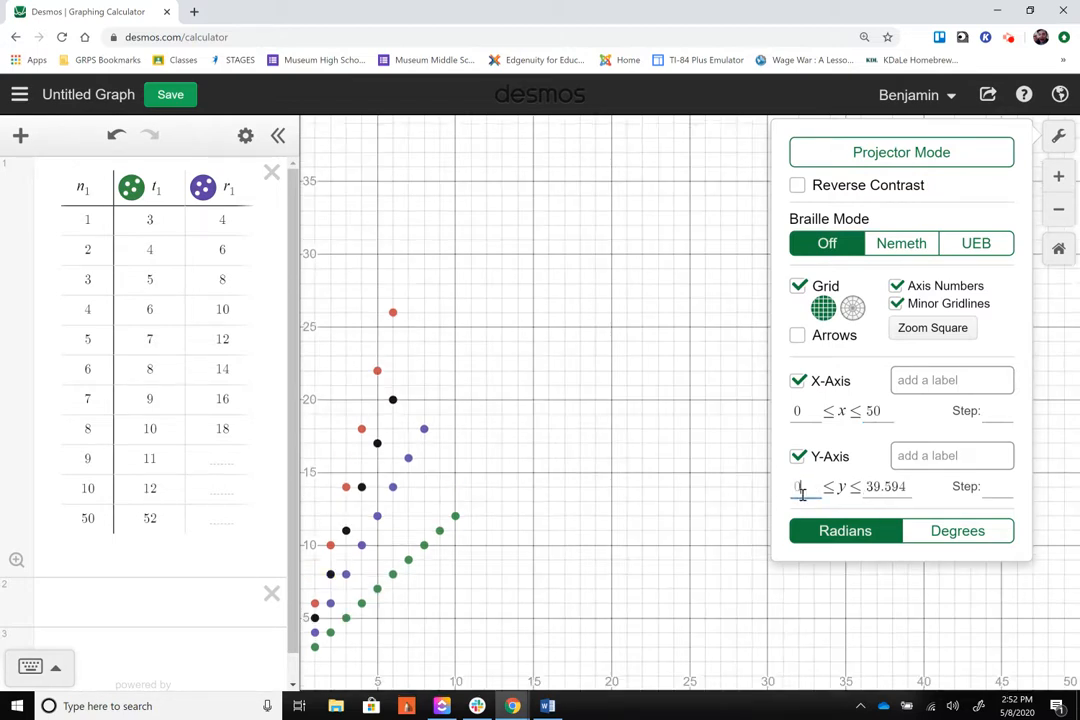
{"action": "key", "text": "Tab"}
{"action": "type", "text": "30"}
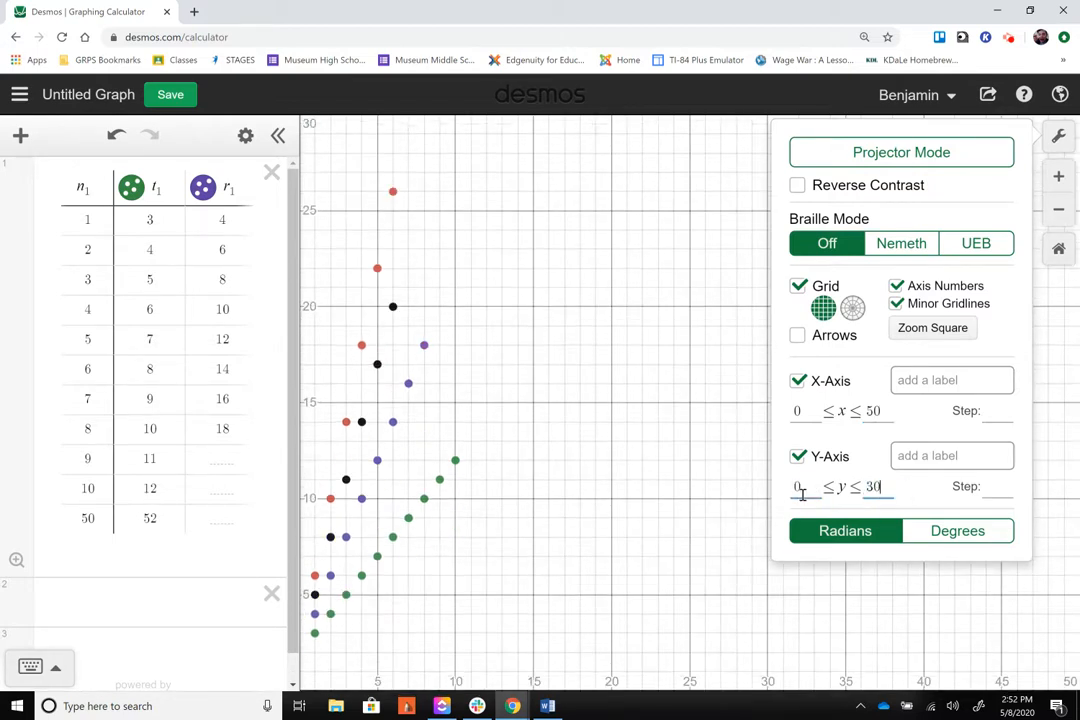
- Set the x-axis maximum to 15 and rescale the graph so the origin and all points for one to ten tiles fit
{"action": "double_click", "coordinate": [746, 498]}
{"action": "left_click_drag", "start_coordinate": [538, 552], "coordinate": [735, 561]}
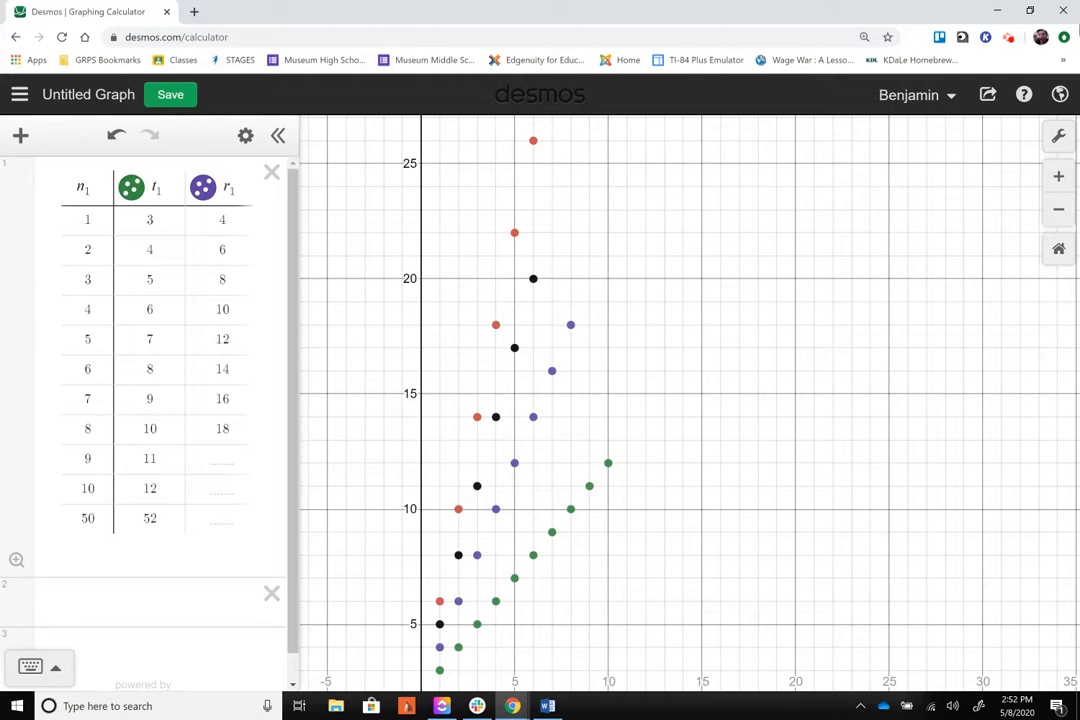
{"action": "left_click", "coordinate": [1058, 136]}
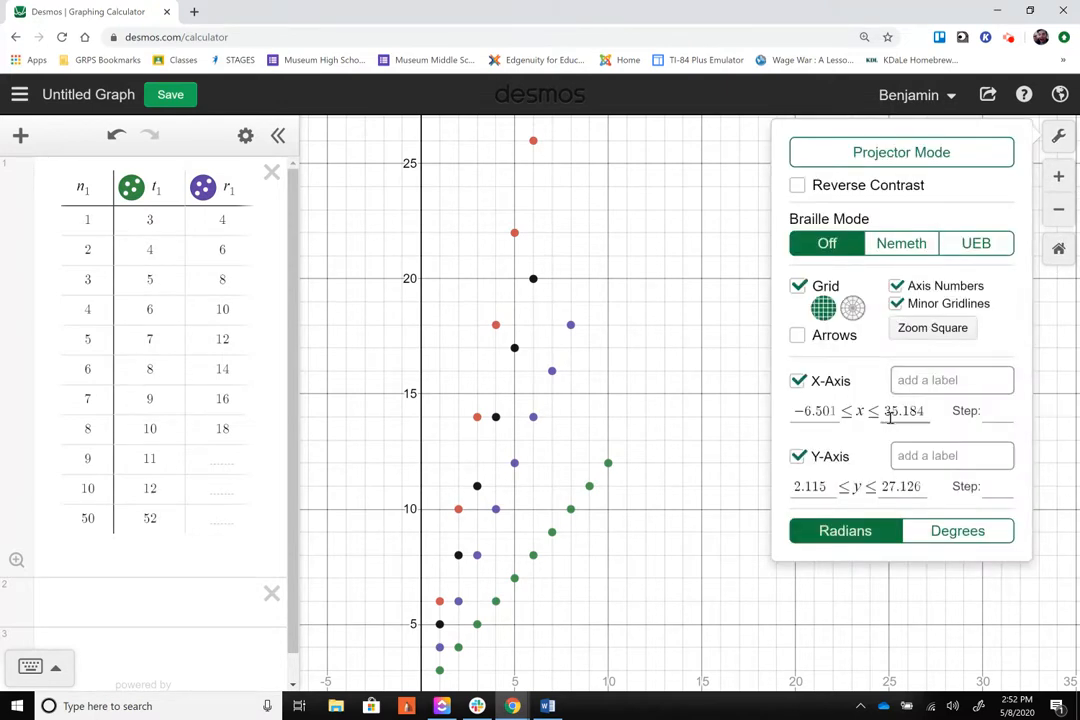
{"action": "left_click_drag", "start_coordinate": [887, 411], "coordinate": [935, 417]}
{"action": "type", "text": "15"}
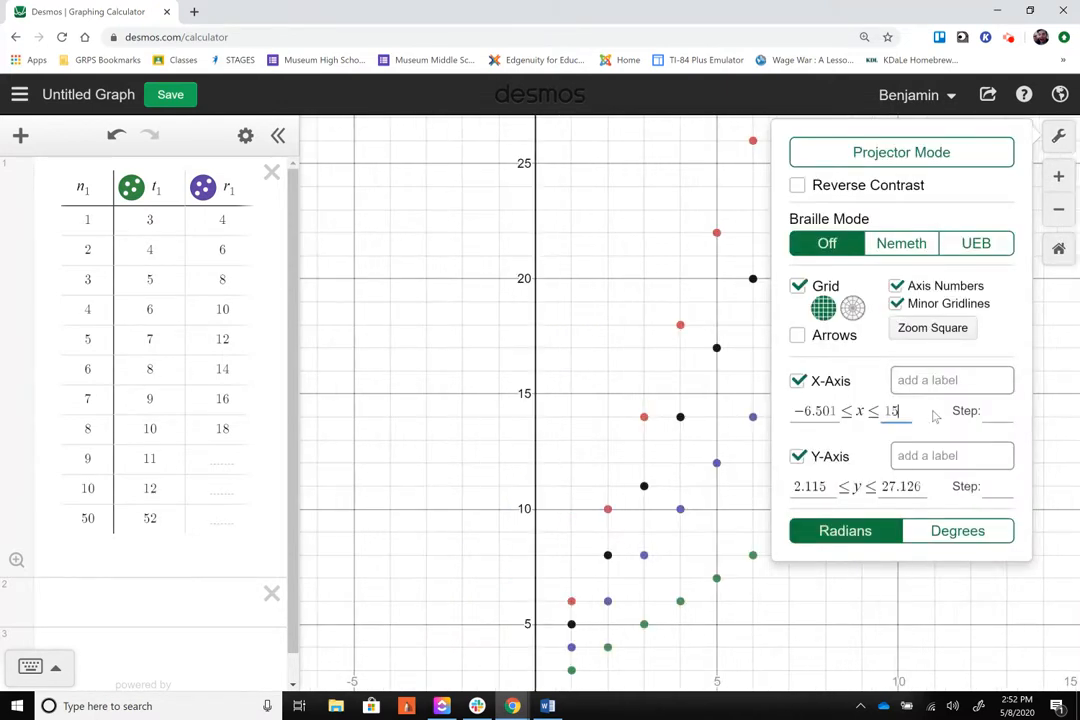
{"action": "left_click", "coordinate": [492, 313]}
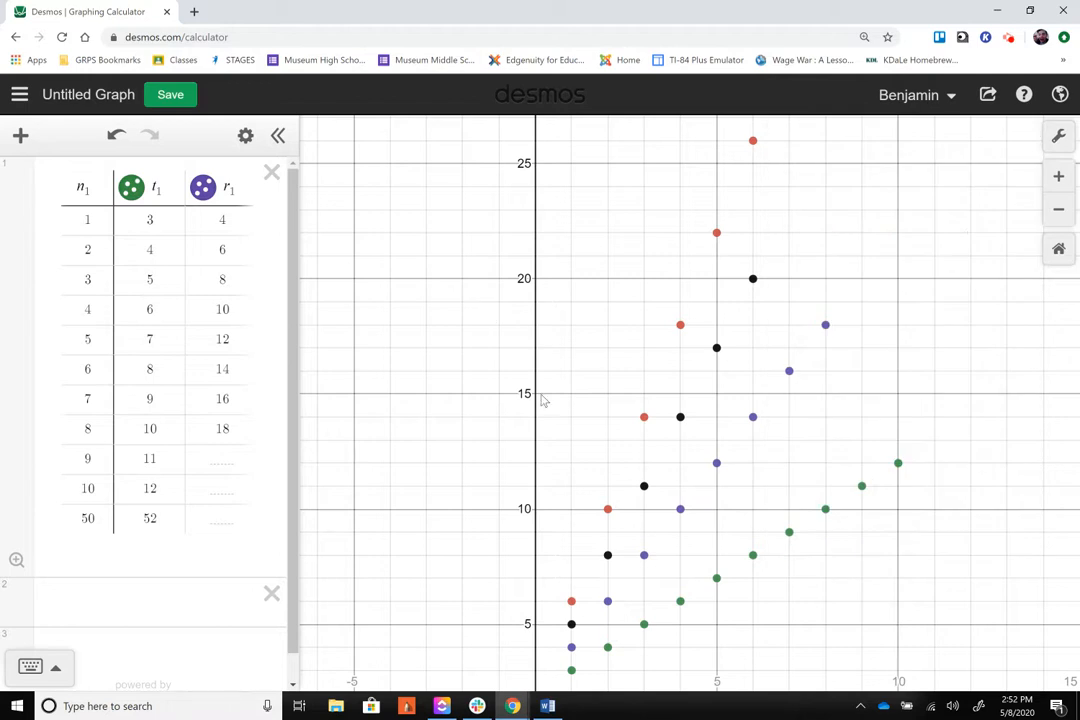
{"action": "scroll", "coordinate": [543, 400], "scroll_direction": "down", "scroll_amount": 3}
{"action": "scroll", "coordinate": [543, 400], "scroll_direction": "up", "scroll_amount": 1}
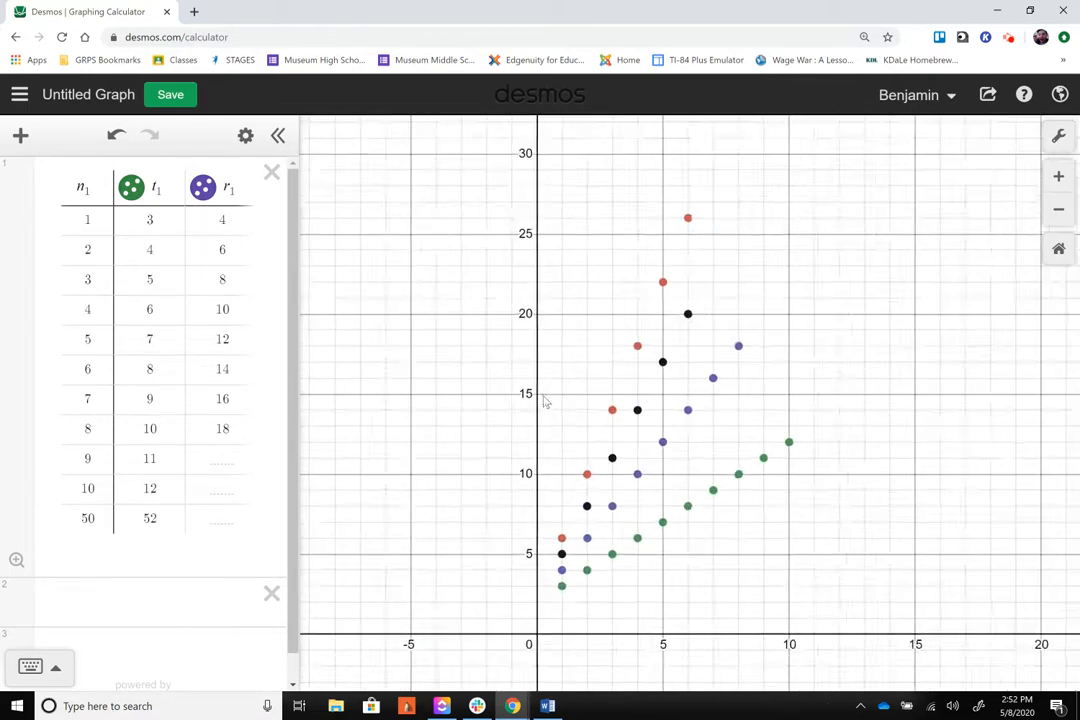
- Show the coordinates of the four points plotted for one tile, and clear the labels again
{"action": "left_click", "coordinate": [563, 588]}
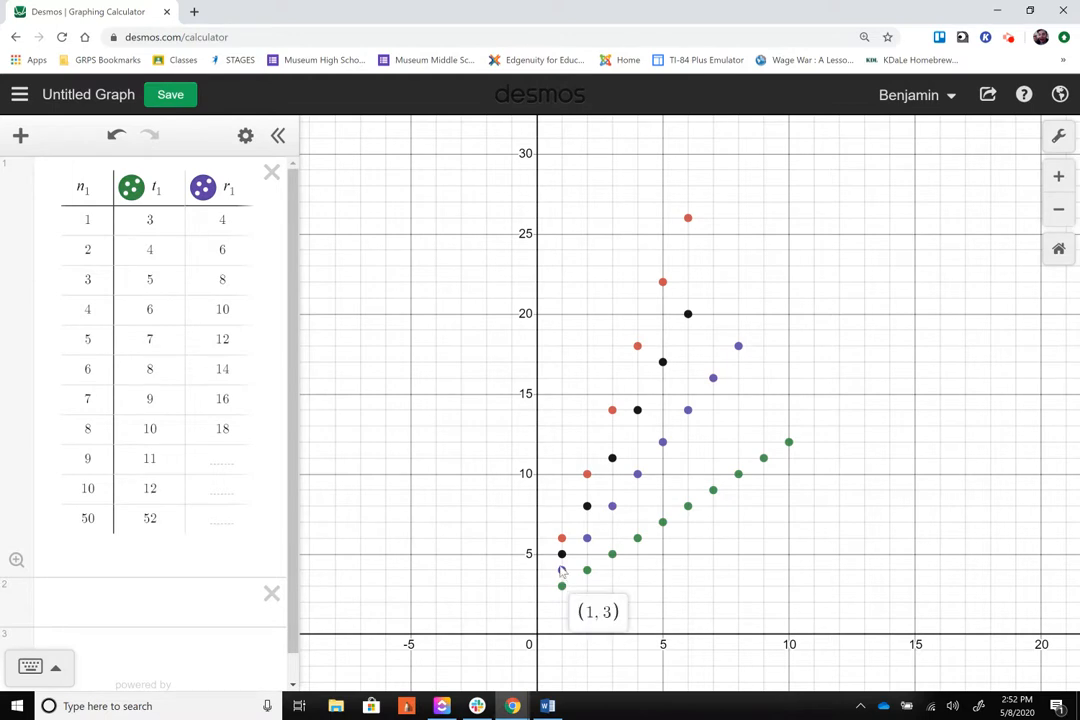
{"action": "left_click", "coordinate": [562, 572]}
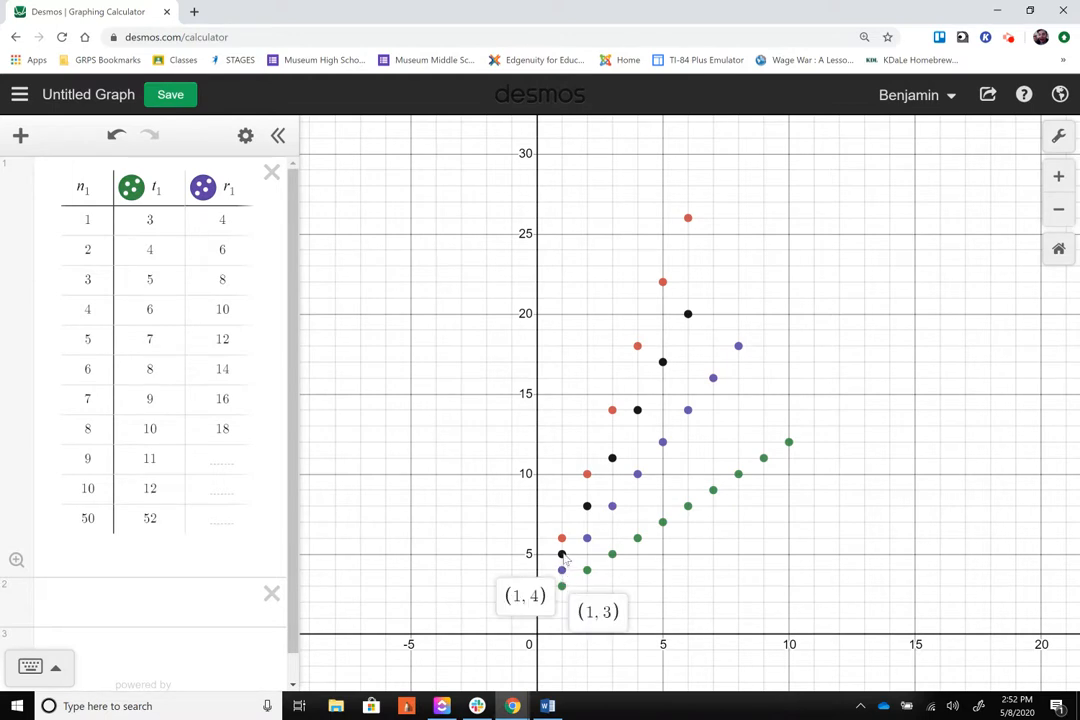
{"action": "left_click", "coordinate": [563, 556]}
{"action": "left_click", "coordinate": [588, 540]}
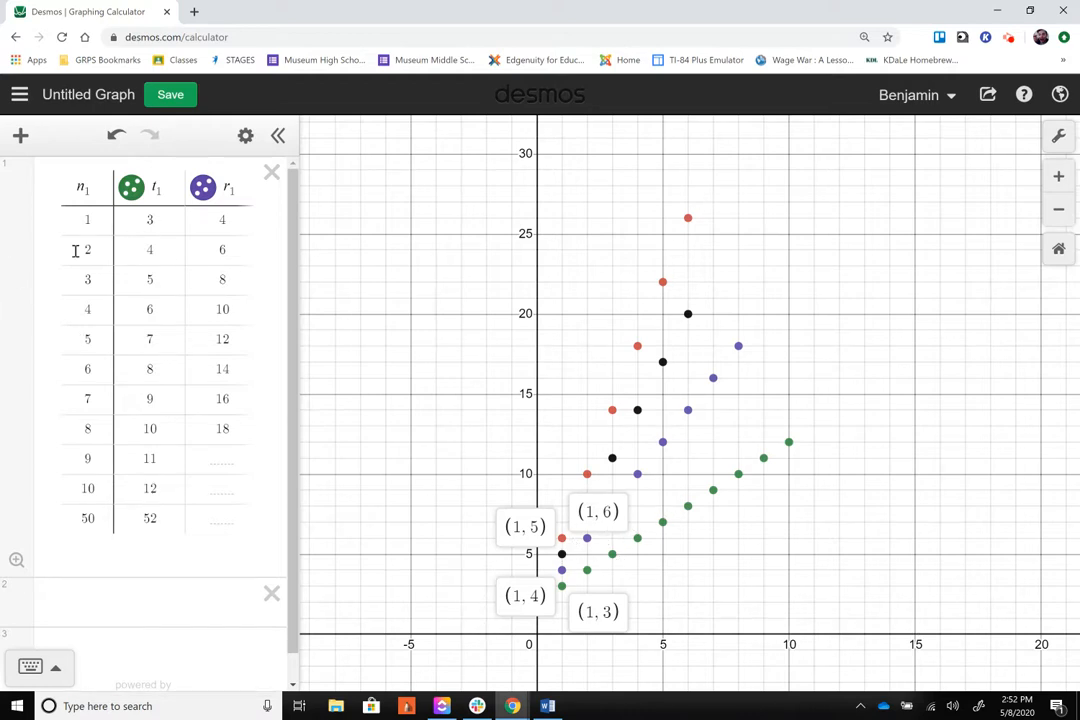
{"action": "left_click", "coordinate": [857, 515]}
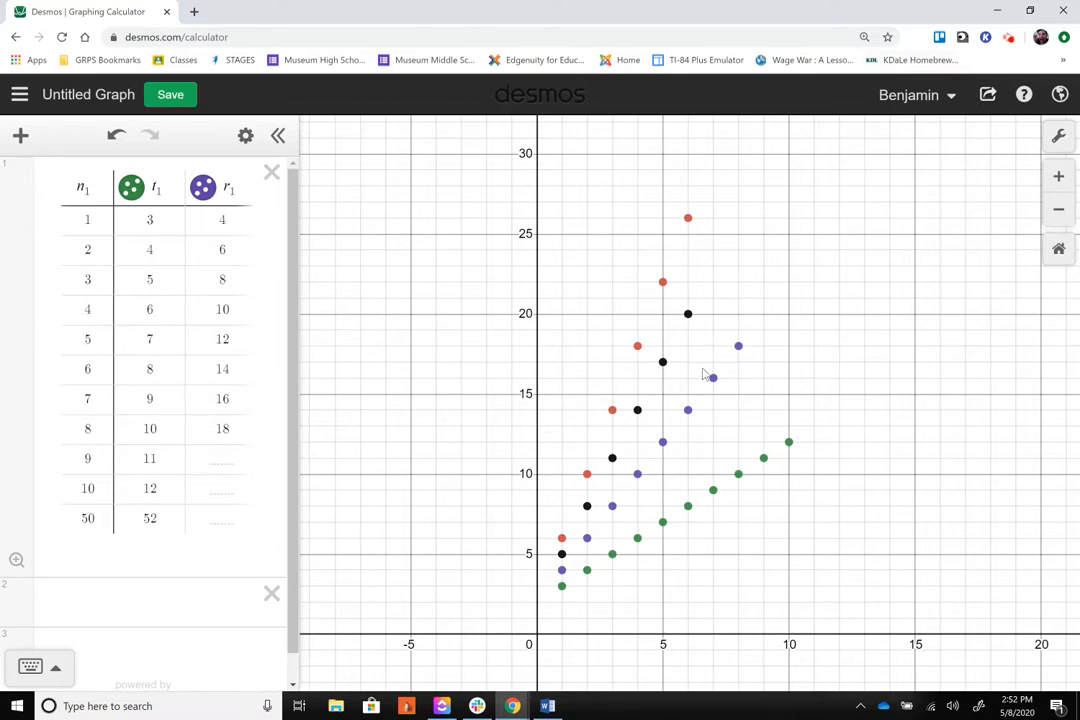
- Create a share link for the graph and copy it
{"action": "left_click", "coordinate": [990, 100]}
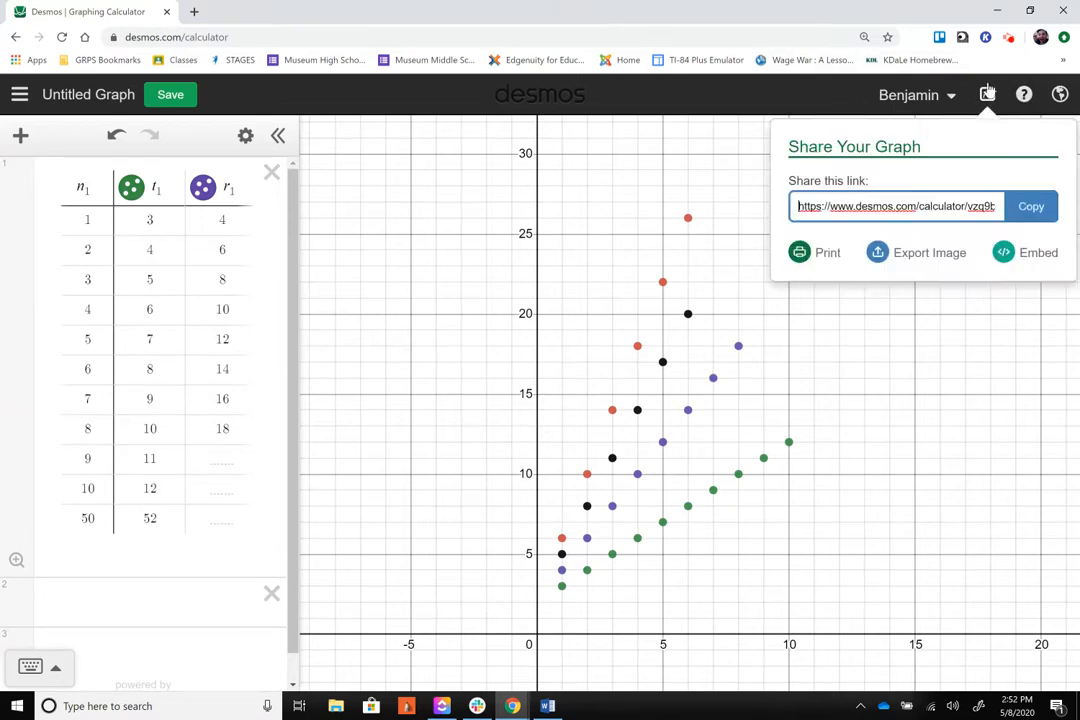
{"action": "left_click", "coordinate": [1033, 210]}
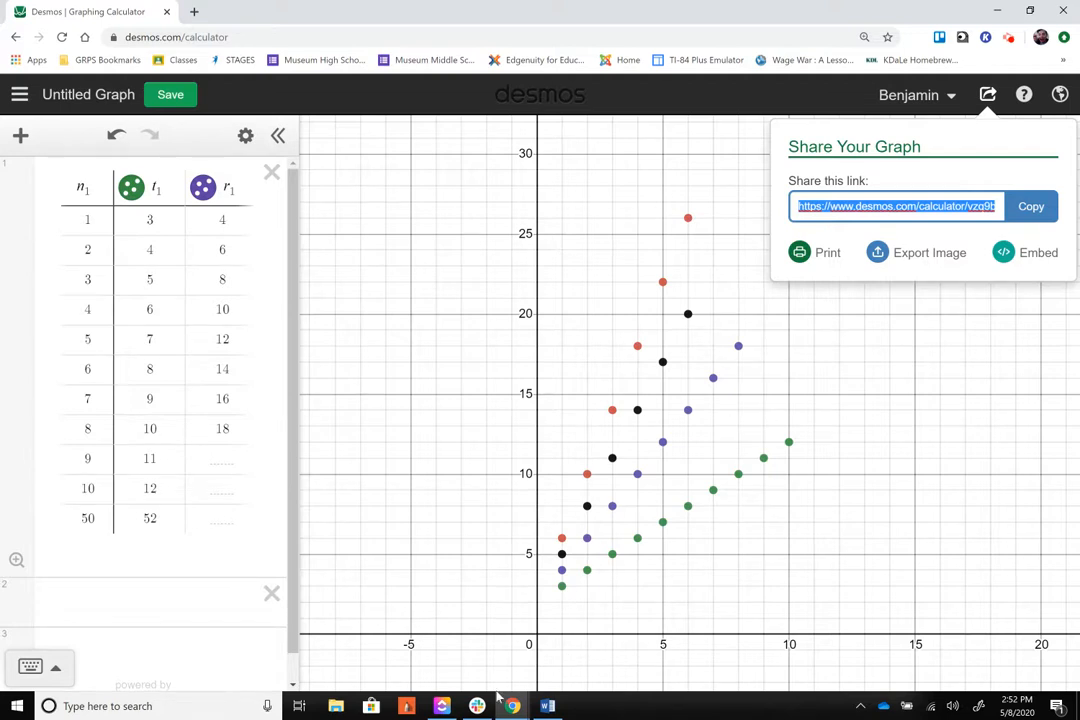
{"action": "mouse_move", "coordinate": [510, 703]}
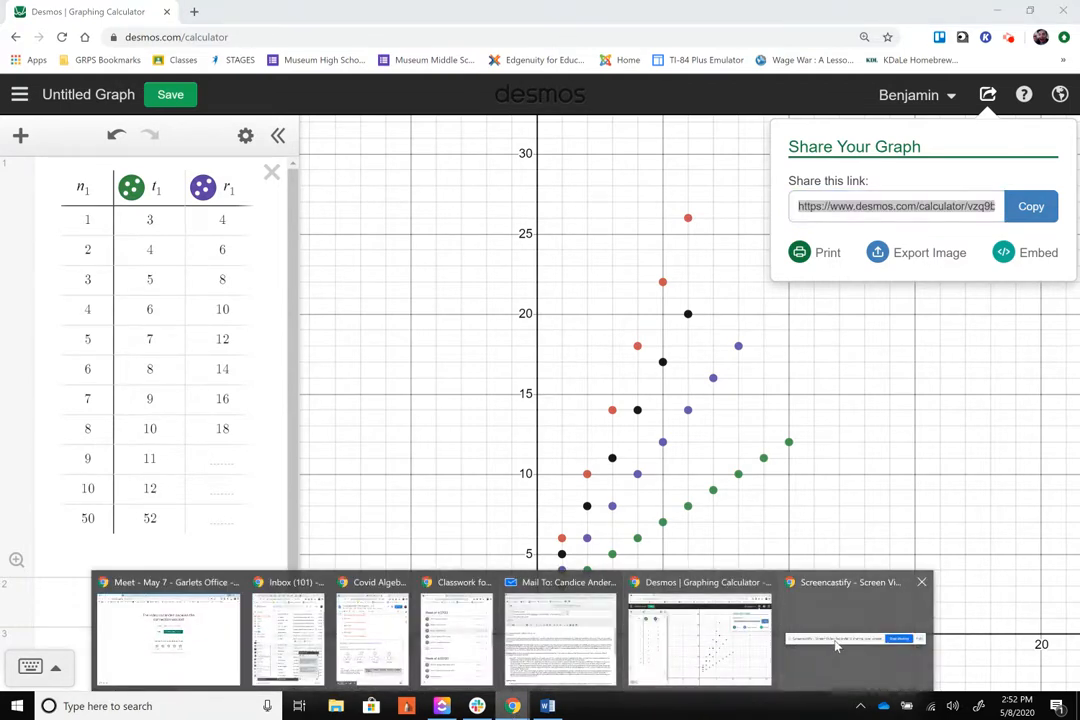